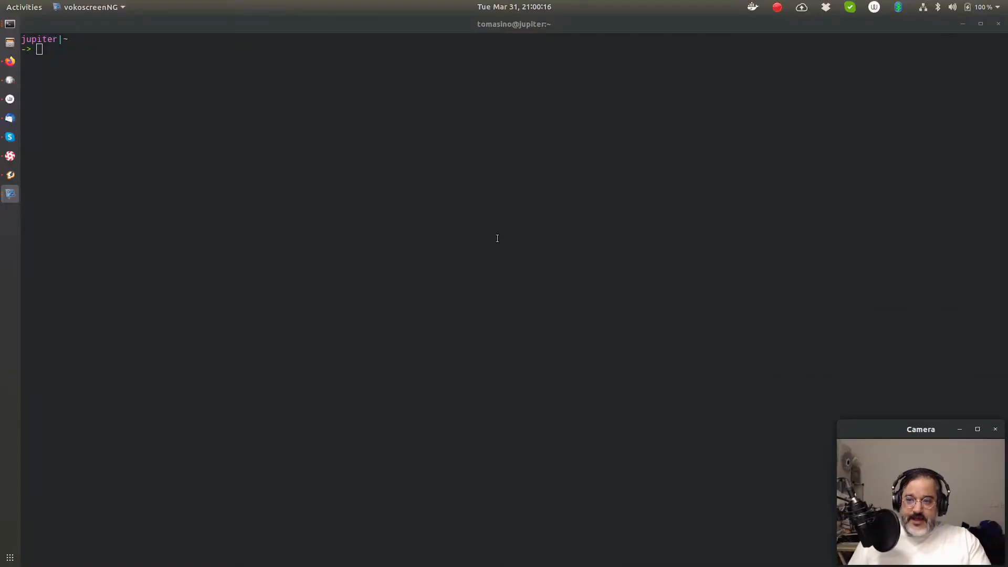
Focus the terminal, then switch to the Firefox window with the ssh.com ssh-agent page.
{"action": "left_click", "coordinate": [483, 176]}
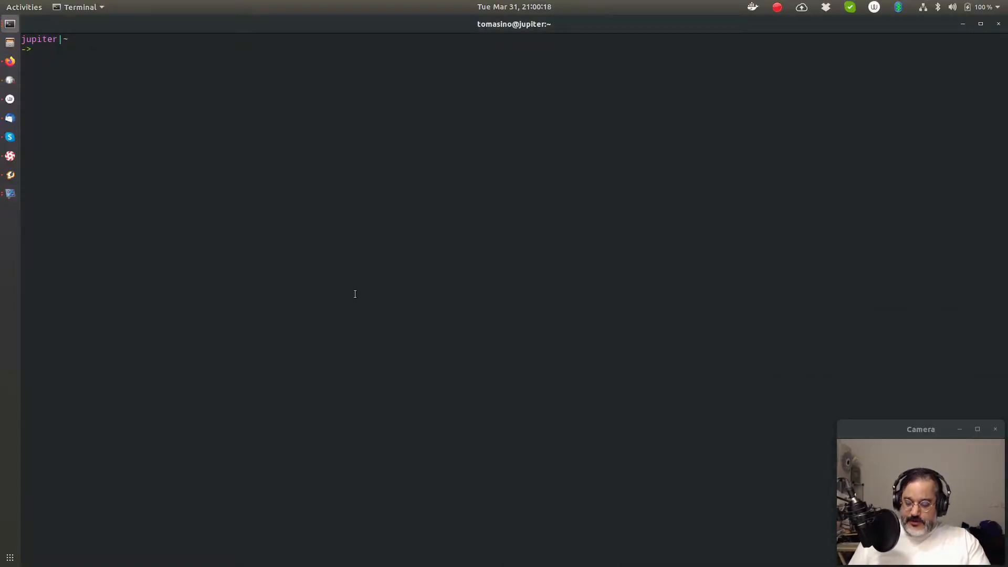
{"action": "key", "text": "super+Tab"}
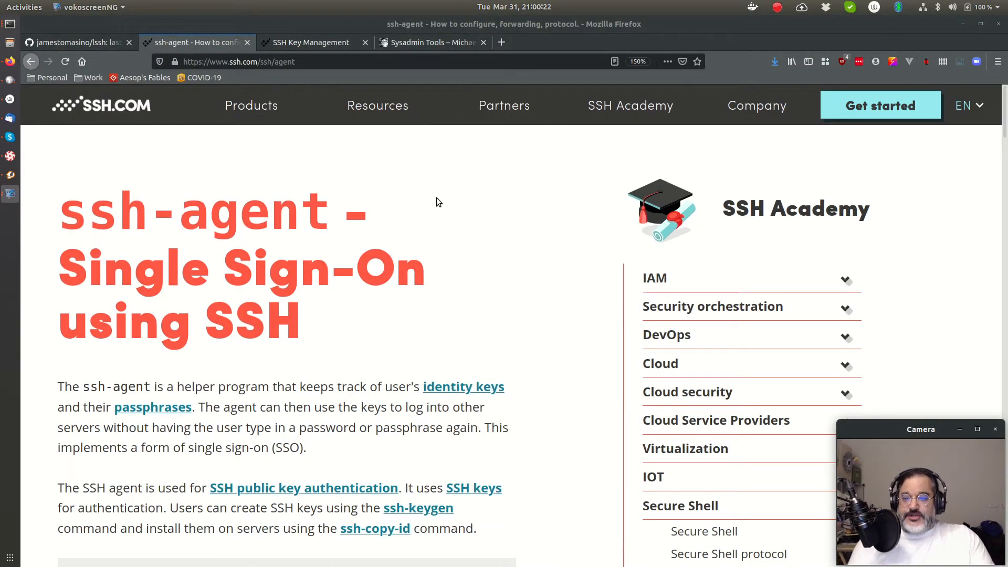
{"action": "left_click_drag", "start_coordinate": [63, 268], "coordinate": [350, 322]}
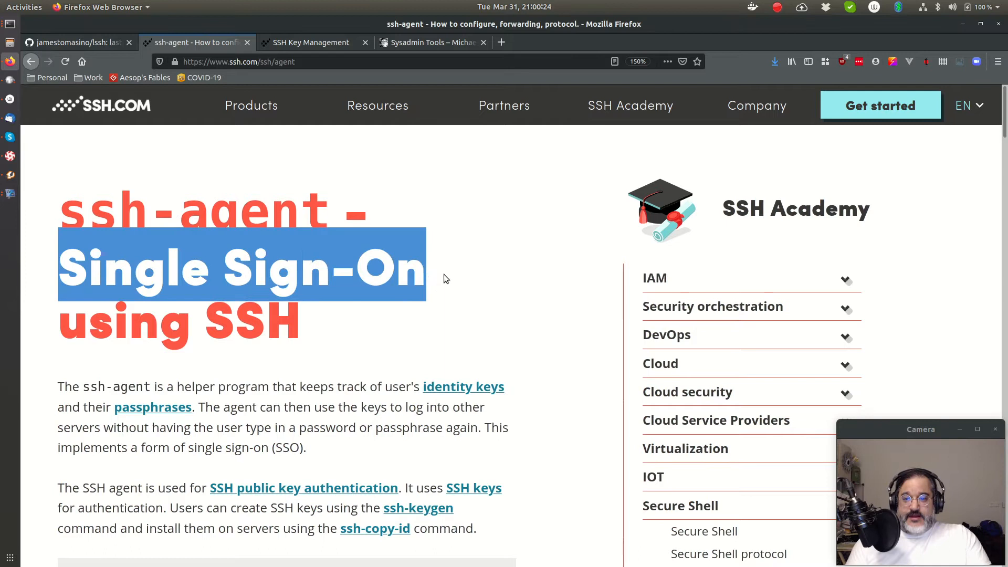
{"action": "left_click", "coordinate": [350, 321]}
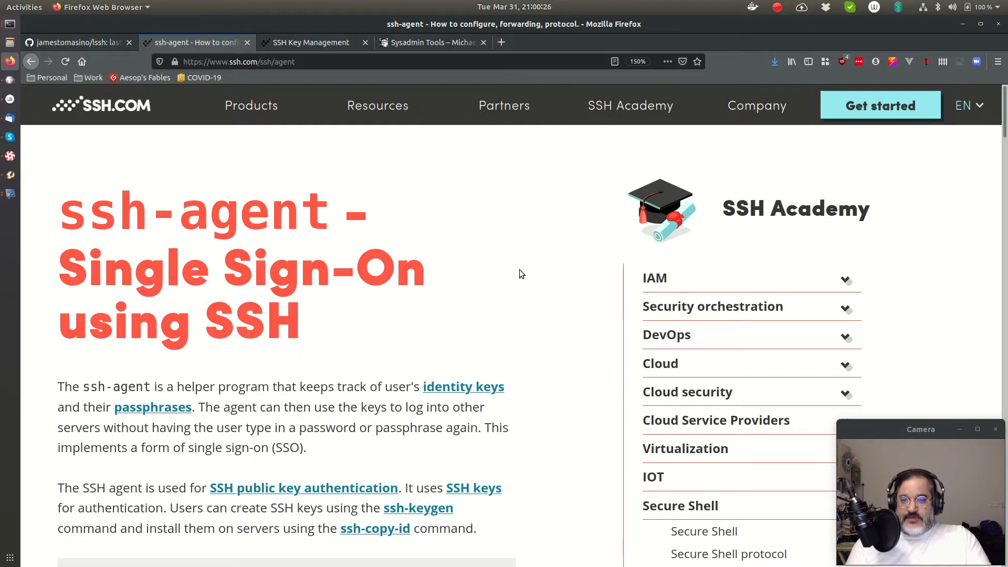
{"action": "scroll", "coordinate": [519, 271], "scroll_direction": "down", "scroll_amount": 3}
{"action": "scroll", "coordinate": [518, 271], "scroll_direction": "down", "scroll_amount": 3}
{"action": "scroll", "coordinate": [519, 271], "scroll_direction": "down", "scroll_amount": 2}
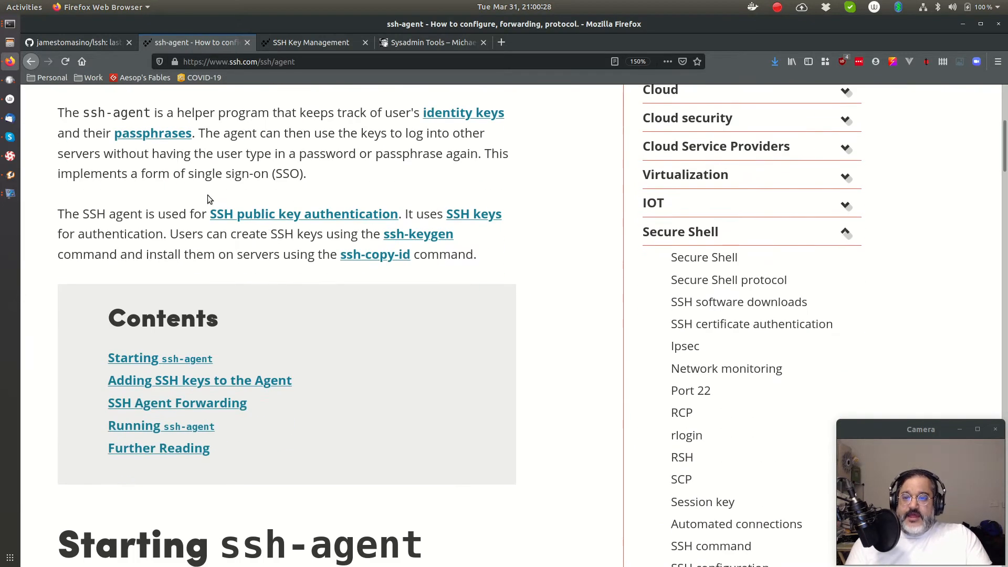
{"action": "mouse_move", "coordinate": [55, 115]}
{"action": "left_mouse_down"}
{"action": "mouse_move", "coordinate": [406, 113]}
{"action": "mouse_move", "coordinate": [504, 142]}
{"action": "mouse_move", "coordinate": [196, 134]}
{"action": "left_mouse_up"}
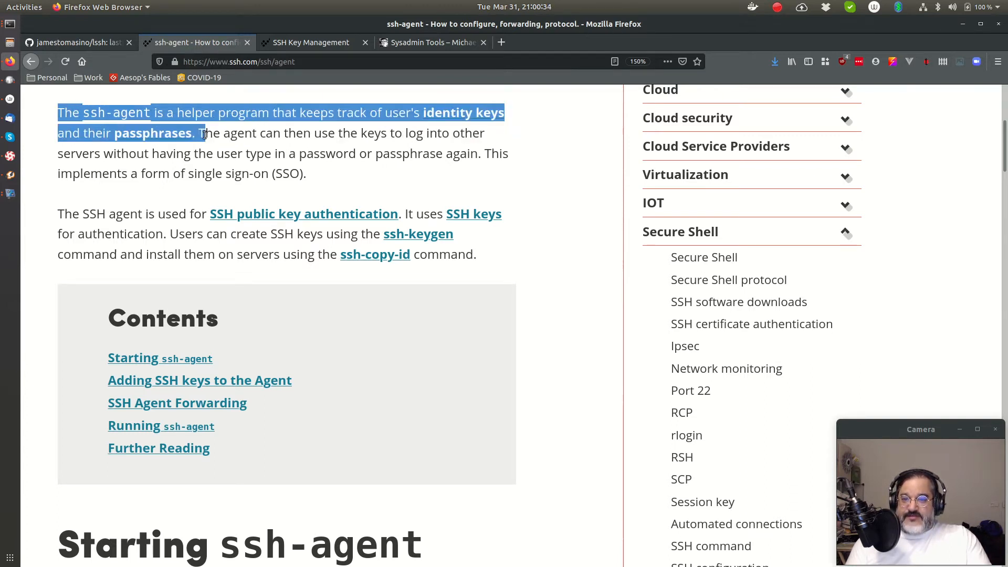
{"action": "left_click", "coordinate": [361, 134]}
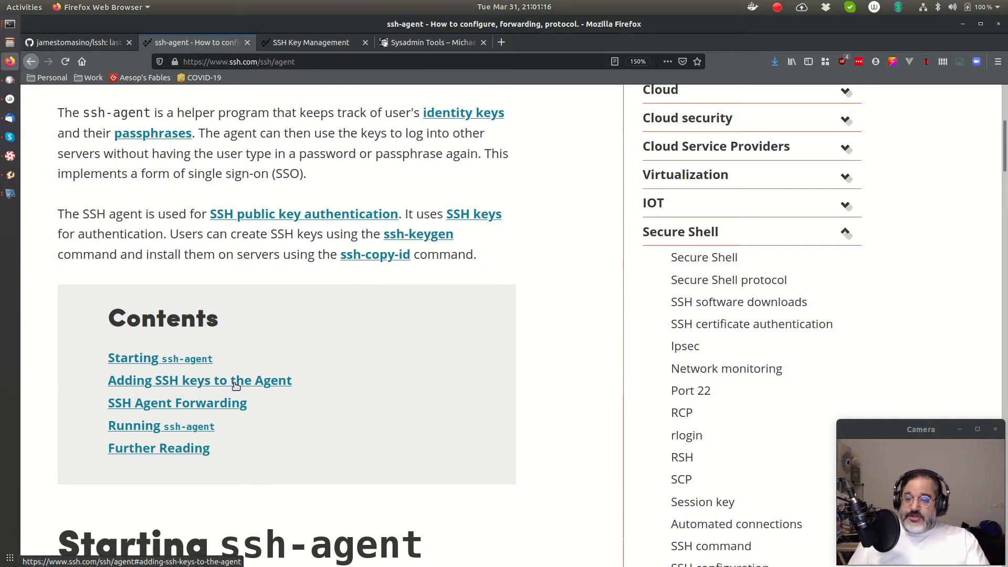
Jump to 'Adding SSH keys to the Agent' and highlight the ssh-add -l command.
{"action": "left_click", "coordinate": [268, 384]}
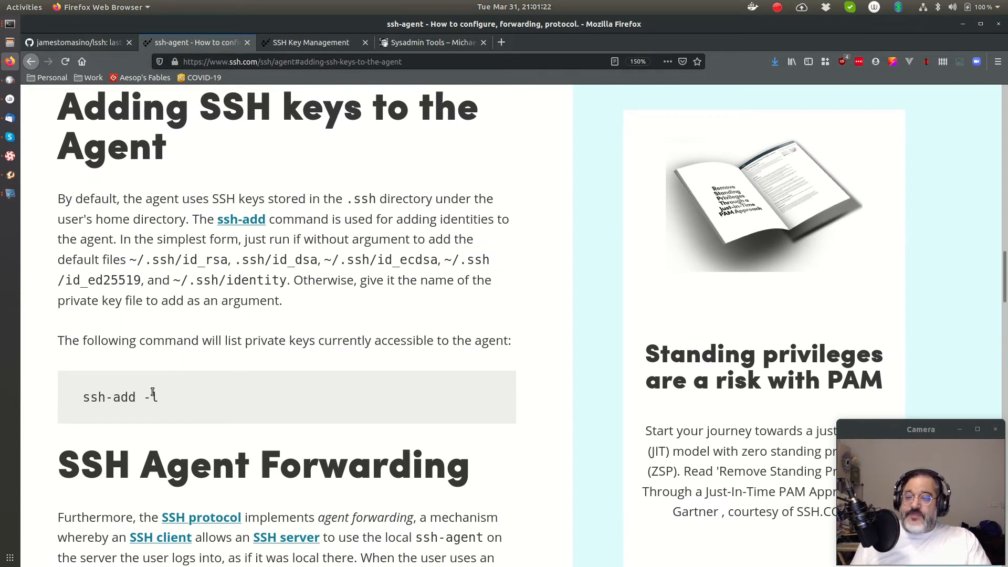
{"action": "left_click_drag", "start_coordinate": [81, 399], "coordinate": [160, 396]}
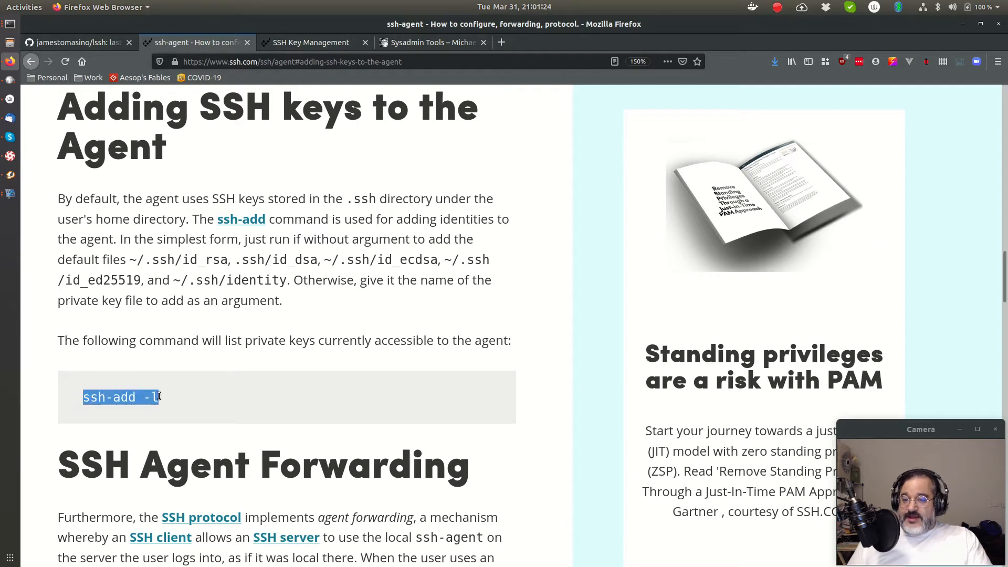
{"action": "left_click", "coordinate": [200, 390]}
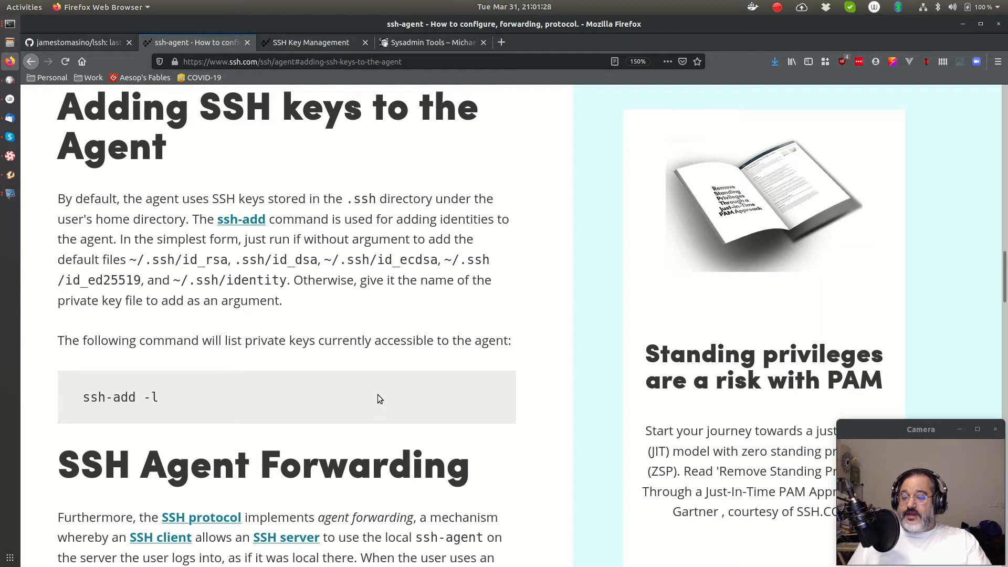
{"action": "scroll", "coordinate": [379, 393], "scroll_direction": "down", "scroll_amount": 4}
{"action": "scroll", "coordinate": [379, 394], "scroll_direction": "down", "scroll_amount": 2}
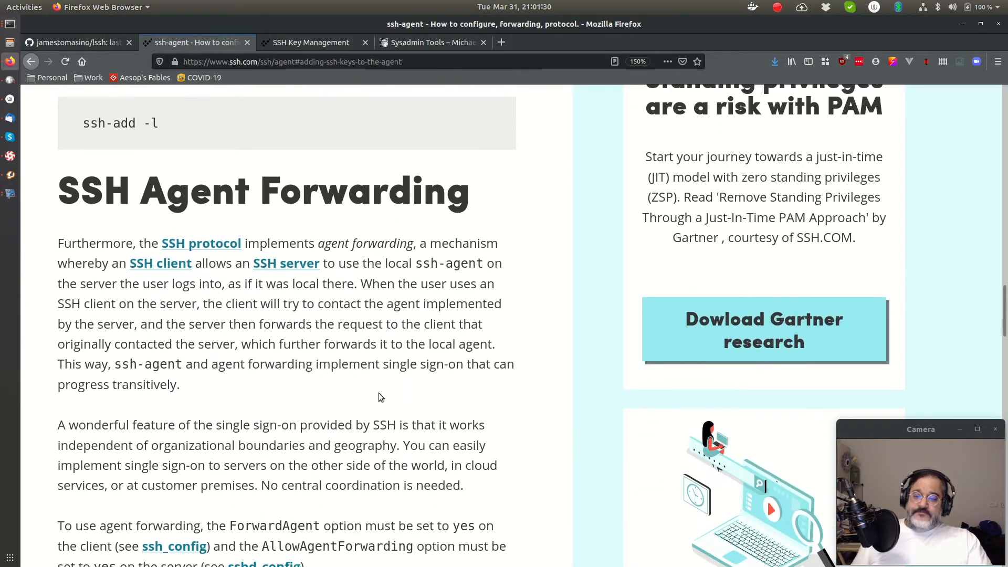
{"action": "scroll", "coordinate": [379, 388], "scroll_direction": "up", "scroll_amount": 5}
{"action": "scroll", "coordinate": [378, 388], "scroll_direction": "up", "scroll_amount": 1}
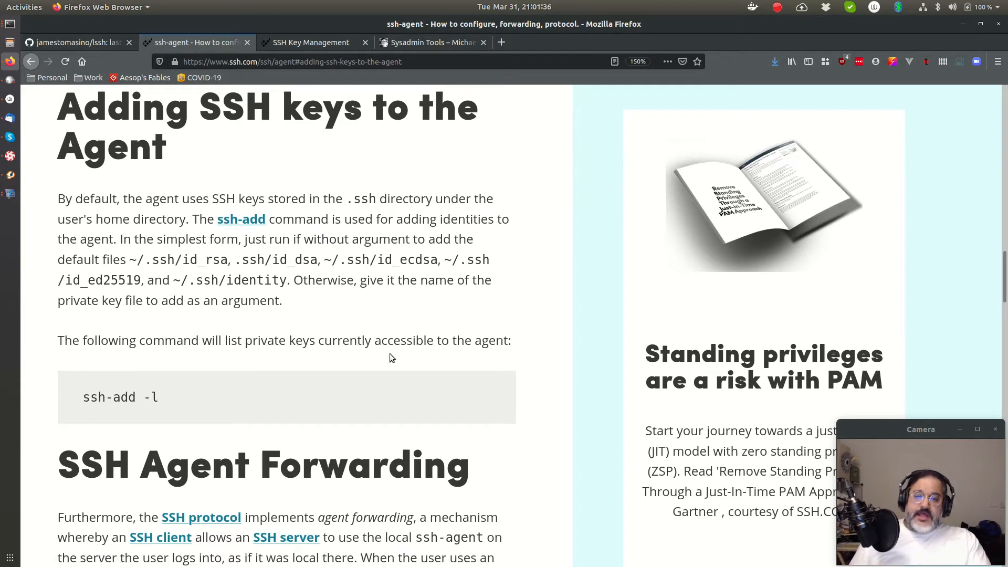
{"action": "scroll", "coordinate": [400, 355], "scroll_direction": "down", "scroll_amount": 3}
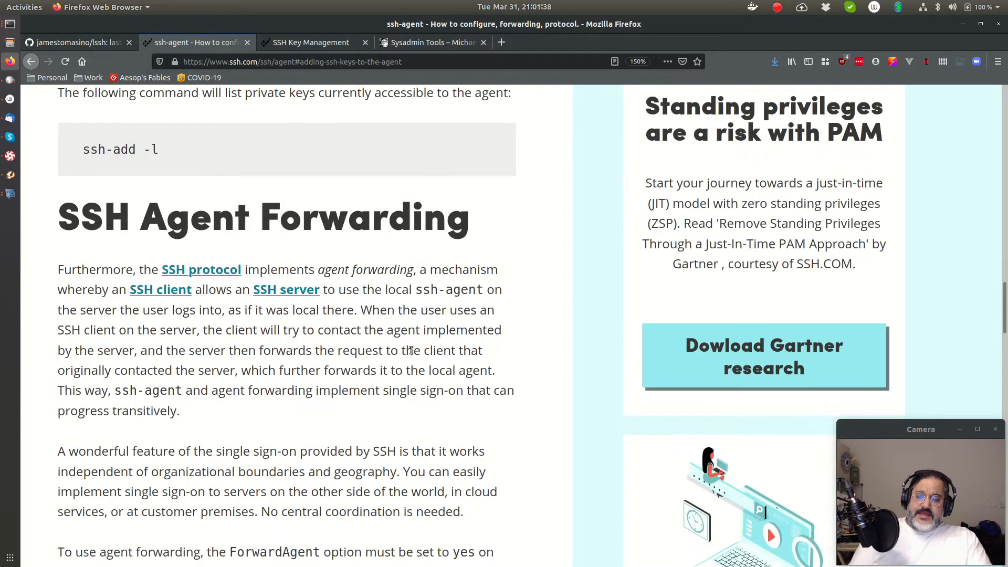
{"action": "scroll", "coordinate": [400, 354], "scroll_direction": "down", "scroll_amount": 1}
{"action": "scroll", "coordinate": [401, 330], "scroll_direction": "down", "scroll_amount": 4}
{"action": "scroll", "coordinate": [402, 331], "scroll_direction": "down", "scroll_amount": 4}
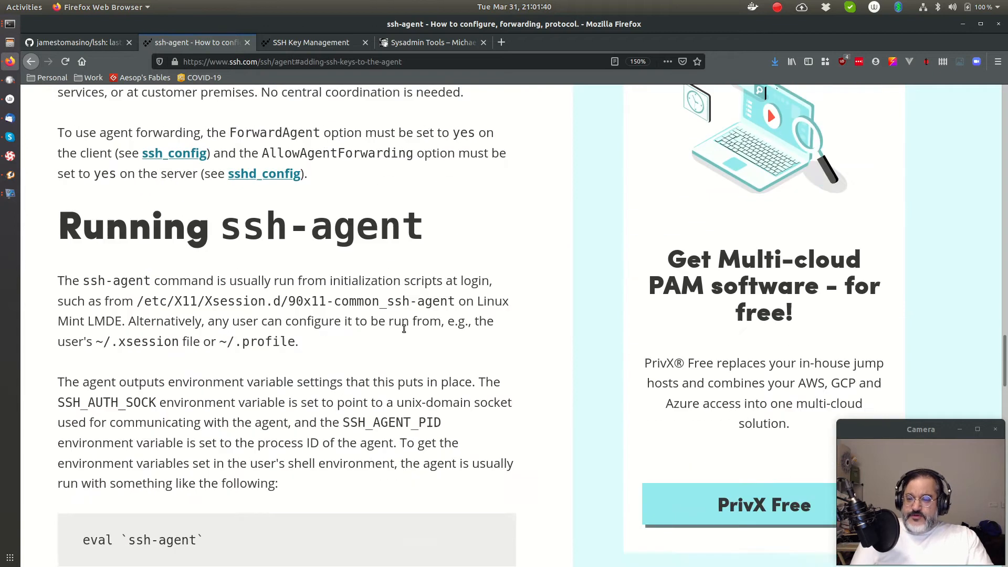
{"action": "scroll", "coordinate": [406, 332], "scroll_direction": "down", "scroll_amount": 1}
{"action": "scroll", "coordinate": [408, 331], "scroll_direction": "down", "scroll_amount": 3}
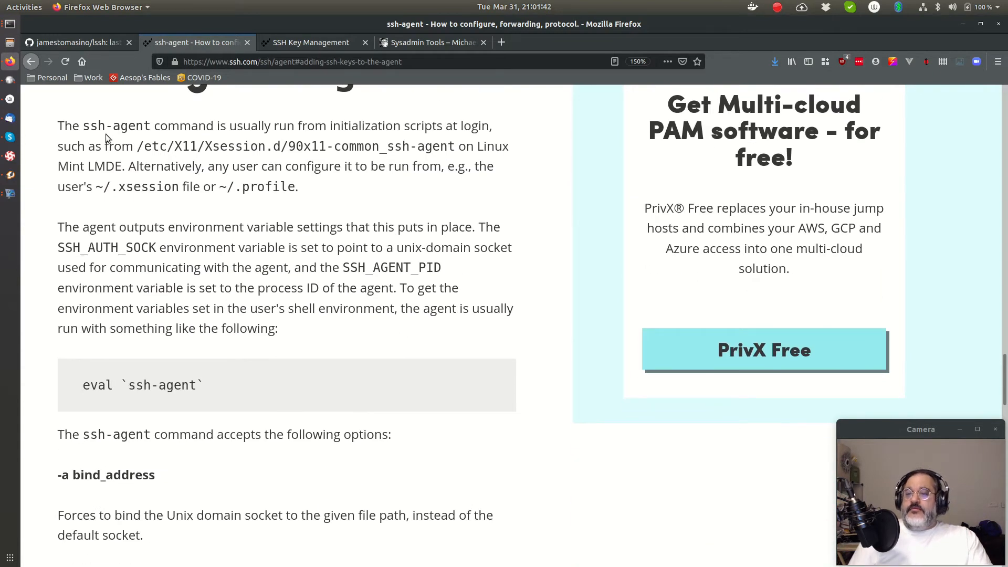
Highlight the lines explaining where ssh-agent gets launched at login.
{"action": "left_click_drag", "start_coordinate": [313, 197], "coordinate": [79, 146]}
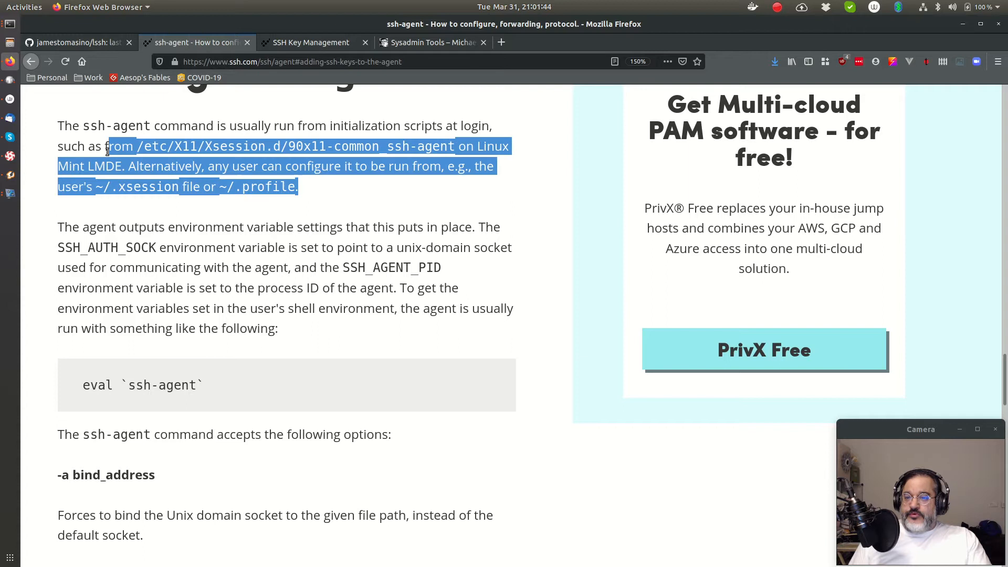
{"action": "left_click_drag", "start_coordinate": [58, 227], "coordinate": [362, 227]}
{"action": "left_click", "coordinate": [377, 199]}
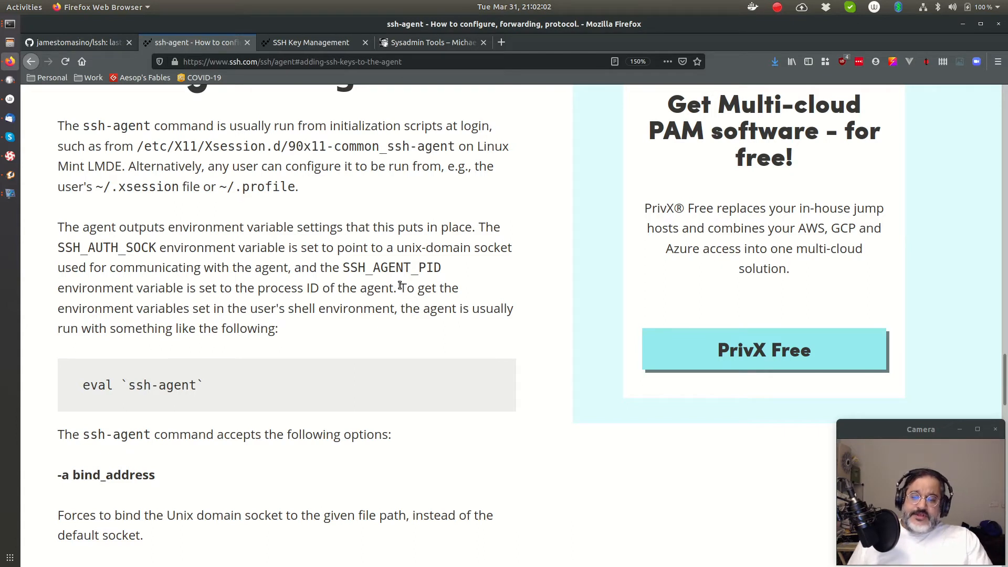
{"action": "scroll", "coordinate": [398, 354], "scroll_direction": "down", "scroll_amount": 7}
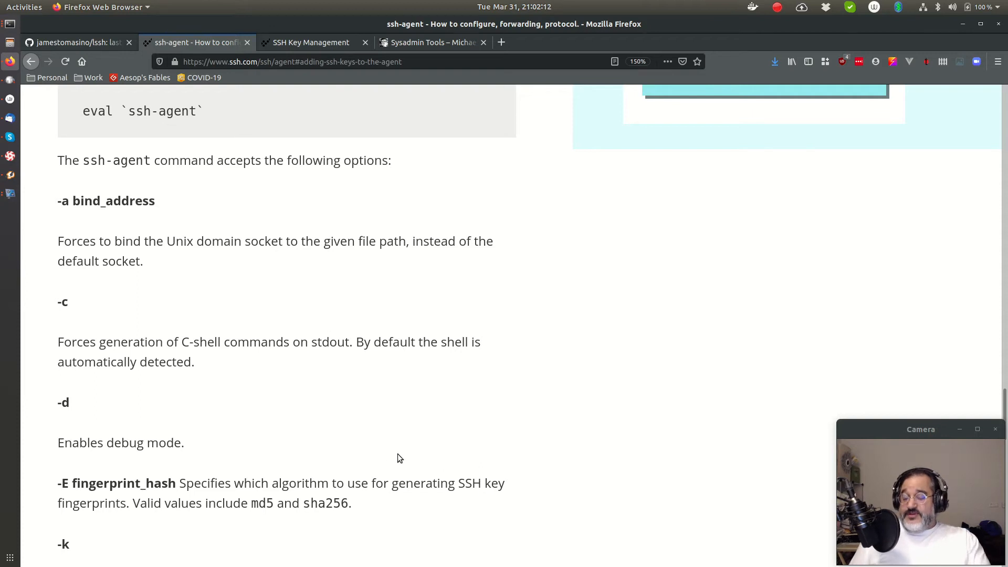
{"action": "scroll", "coordinate": [398, 450], "scroll_direction": "down", "scroll_amount": 7}
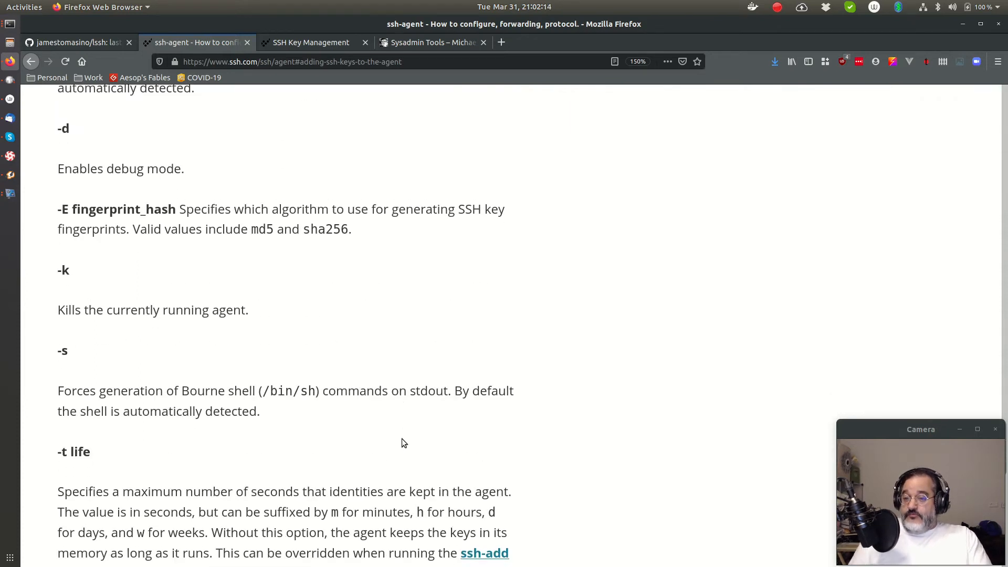
{"action": "scroll", "coordinate": [401, 433], "scroll_direction": "down", "scroll_amount": 7}
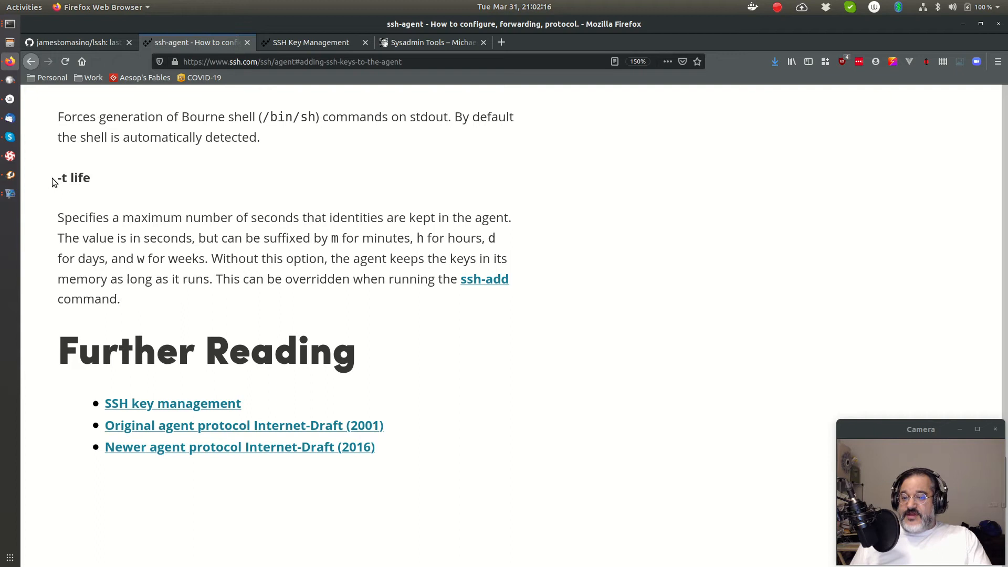
Highlight the -t life option description, then switch to the jamestomasino/lssh GitHub tab.
{"action": "mouse_move", "coordinate": [52, 182]}
{"action": "left_mouse_down"}
{"action": "mouse_move", "coordinate": [535, 214]}
{"action": "mouse_move", "coordinate": [527, 299]}
{"action": "left_mouse_up"}
{"action": "left_click", "coordinate": [523, 305]}
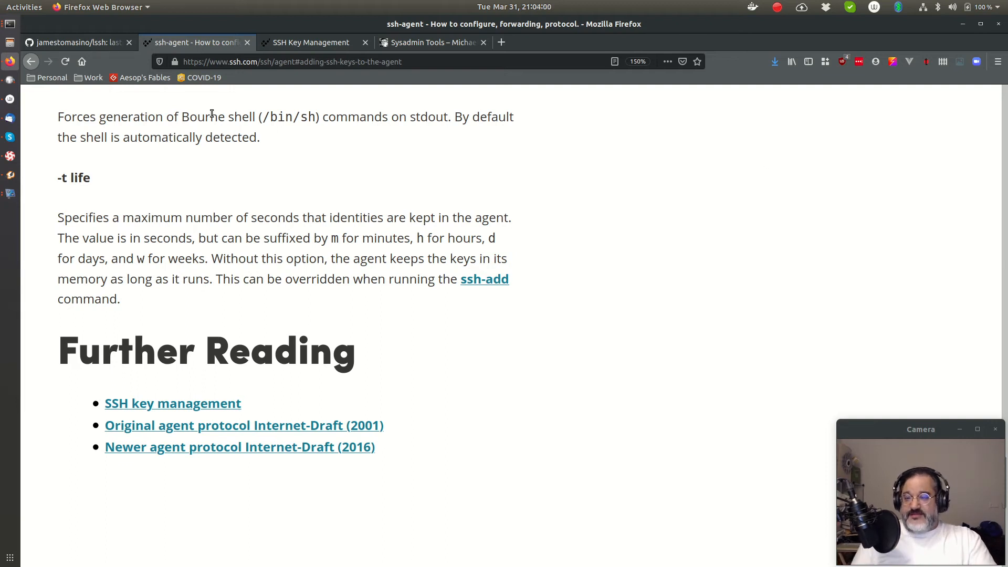
{"action": "left_click", "coordinate": [79, 43]}
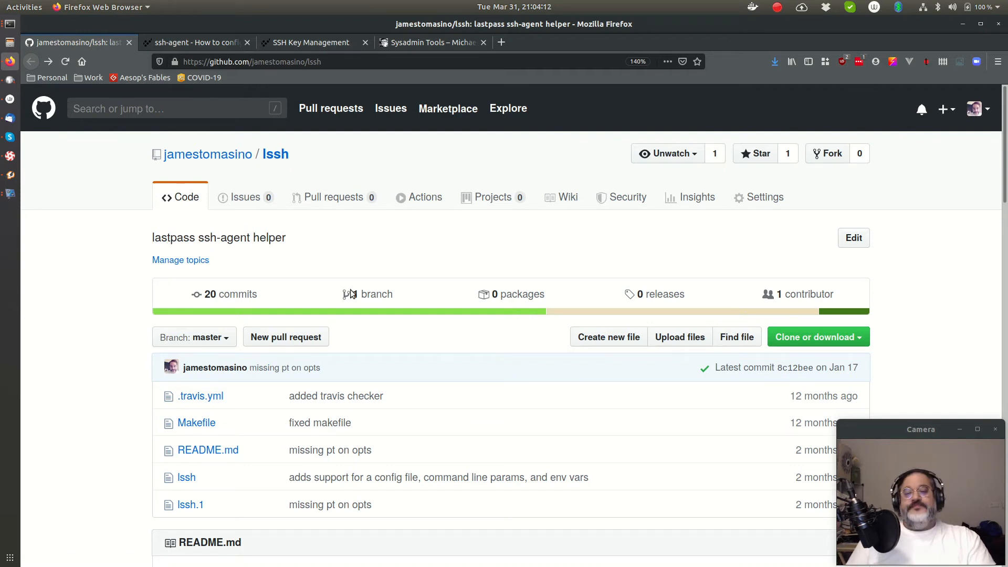
{"action": "scroll", "coordinate": [498, 275], "scroll_direction": "down", "scroll_amount": 5}
{"action": "scroll", "coordinate": [498, 275], "scroll_direction": "down", "scroll_amount": 5}
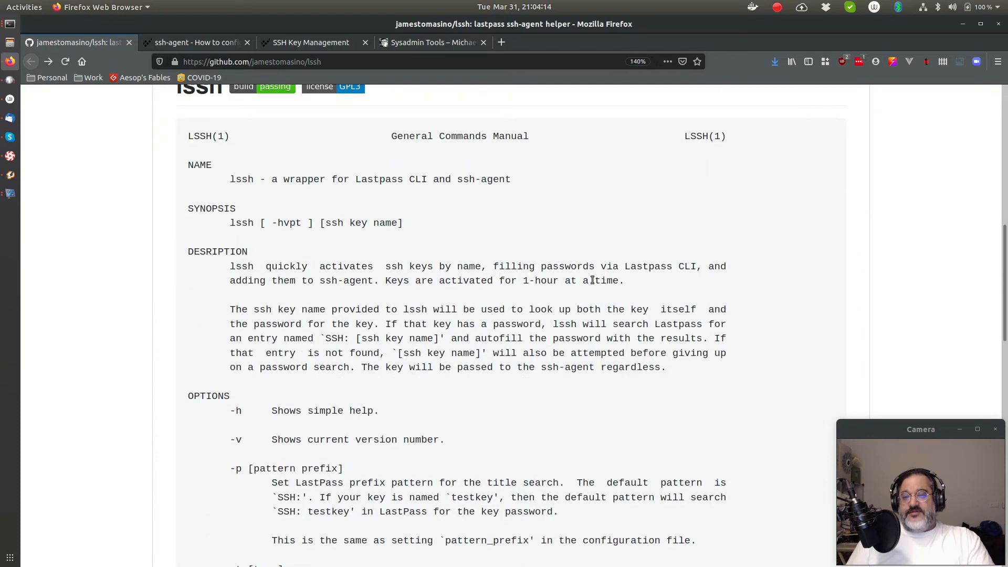
{"action": "scroll", "coordinate": [347, 229], "scroll_direction": "down", "scroll_amount": 5}
{"action": "scroll", "coordinate": [373, 285], "scroll_direction": "down", "scroll_amount": 5}
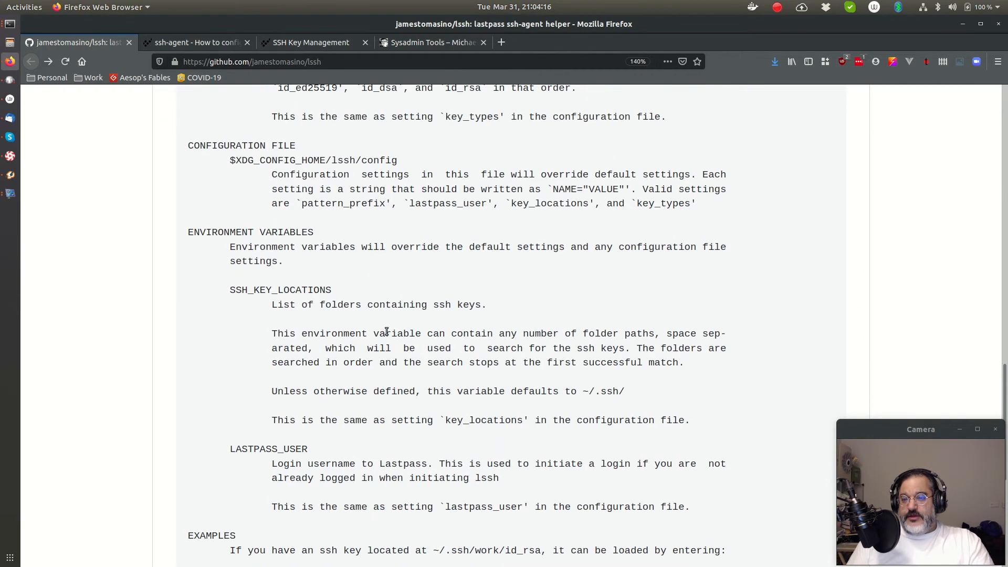
{"action": "scroll", "coordinate": [377, 307], "scroll_direction": "down", "scroll_amount": 3}
{"action": "scroll", "coordinate": [388, 326], "scroll_direction": "down", "scroll_amount": 5}
{"action": "scroll", "coordinate": [384, 324], "scroll_direction": "up", "scroll_amount": 3}
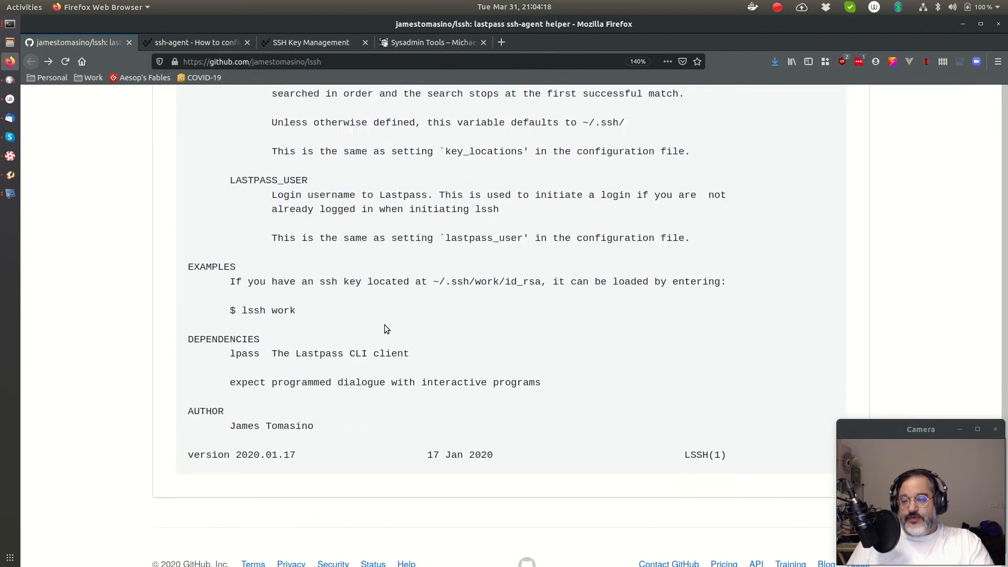
{"action": "scroll", "coordinate": [385, 324], "scroll_direction": "up", "scroll_amount": 10}
{"action": "scroll", "coordinate": [385, 325], "scroll_direction": "up", "scroll_amount": 3}
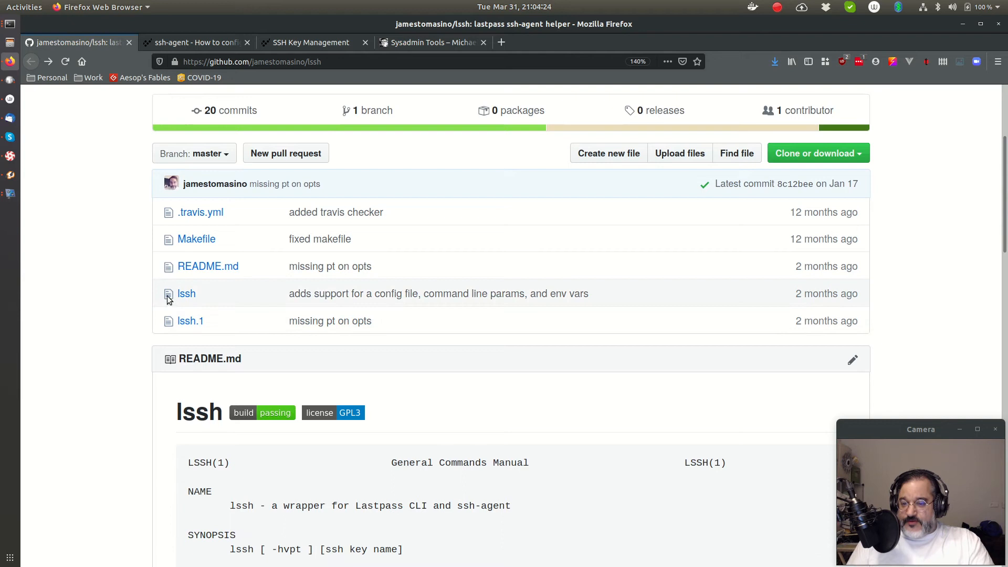
Open the lssh script's source file from the repository file list.
{"action": "left_click", "coordinate": [185, 293]}
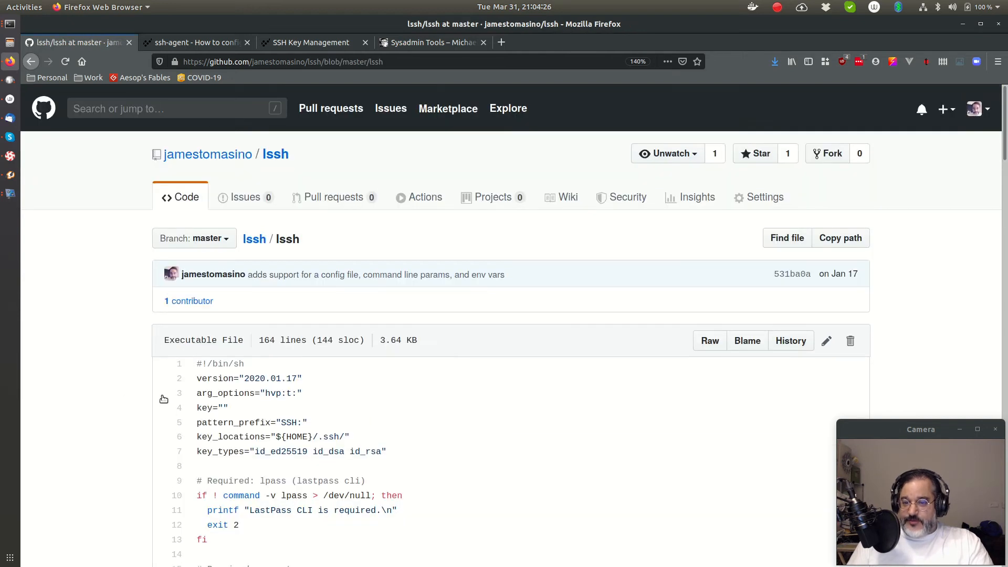
Highlight the script's first line and the lpass requirement comment on line 9.
{"action": "left_click_drag", "start_coordinate": [252, 364], "coordinate": [196, 363]}
{"action": "left_click", "coordinate": [447, 368]}
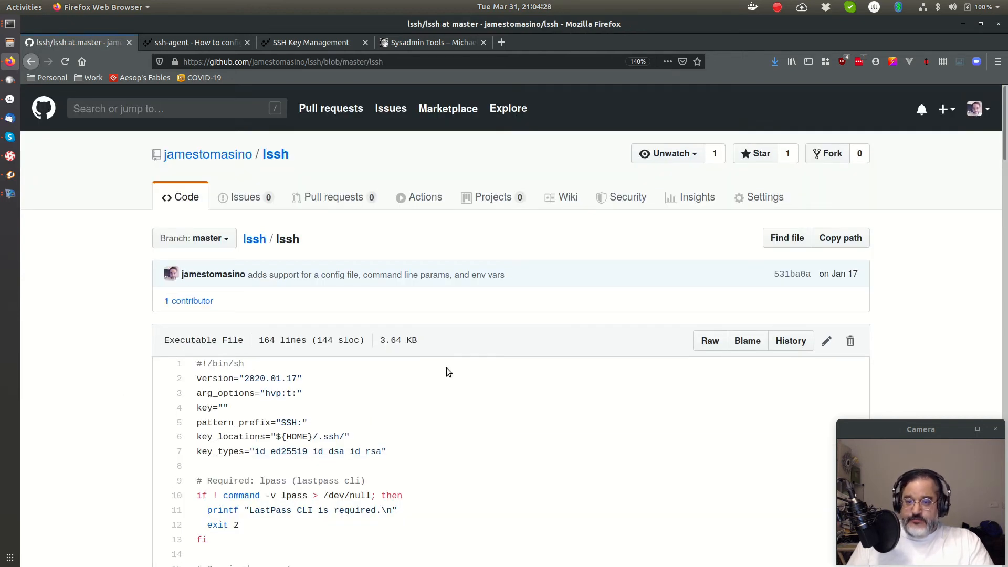
{"action": "scroll", "coordinate": [482, 365], "scroll_direction": "down", "scroll_amount": 3}
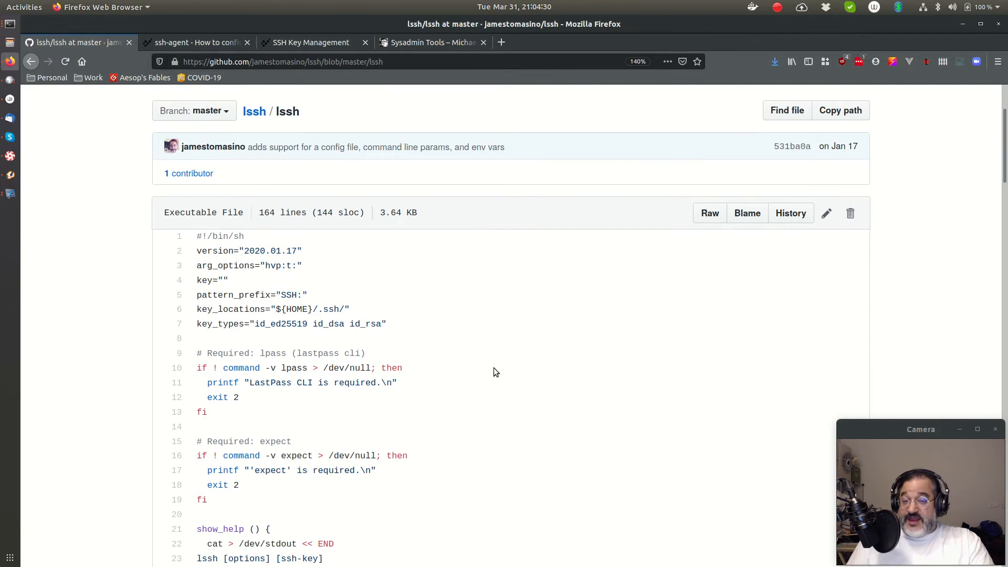
{"action": "scroll", "coordinate": [494, 367], "scroll_direction": "down", "scroll_amount": 3}
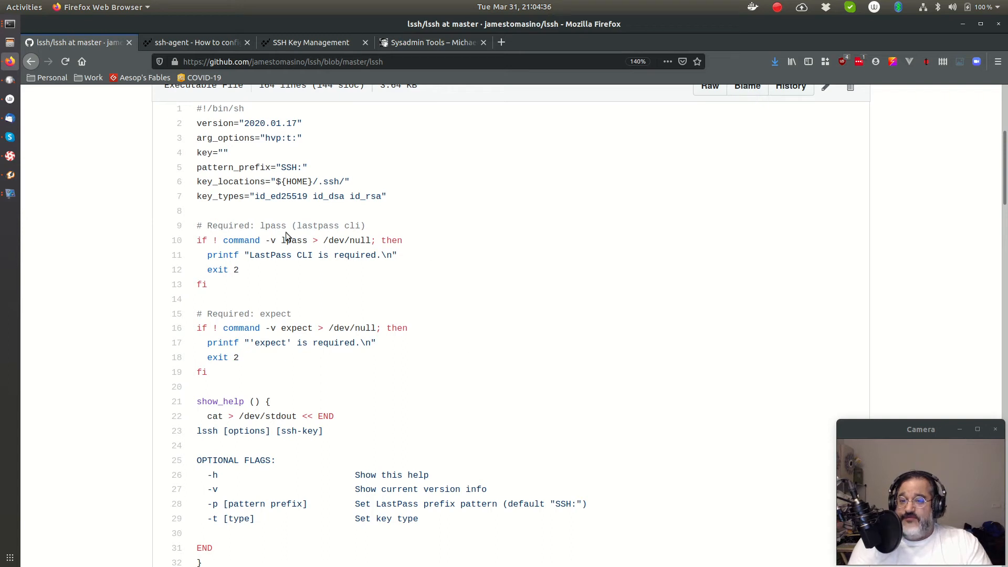
{"action": "double_click", "coordinate": [271, 226]}
{"action": "left_click_drag", "start_coordinate": [365, 227], "coordinate": [204, 227]}
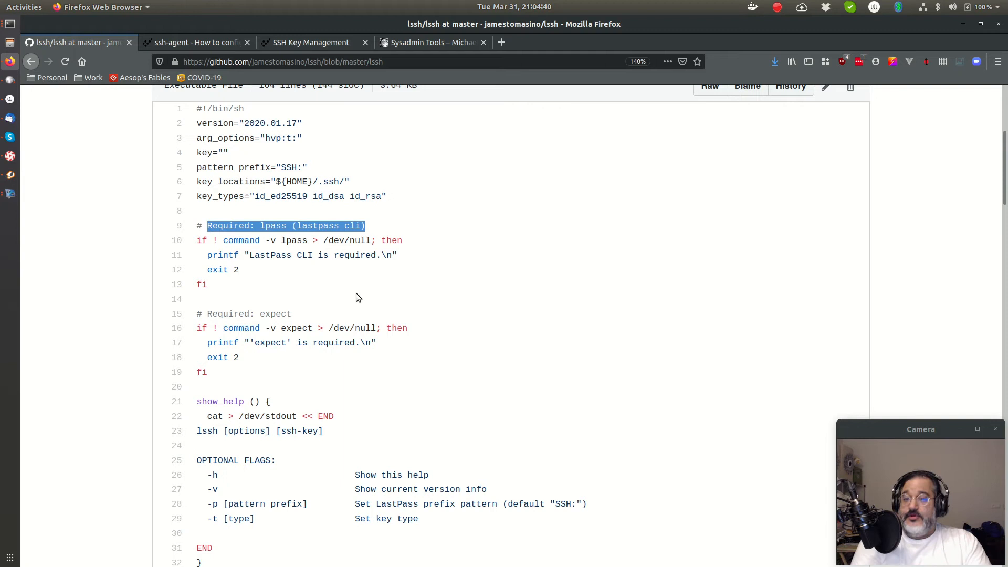
Highlight the expect dependency on line 15, then move to the terminal workspace.
{"action": "double_click", "coordinate": [275, 314]}
{"action": "left_click", "coordinate": [472, 317]}
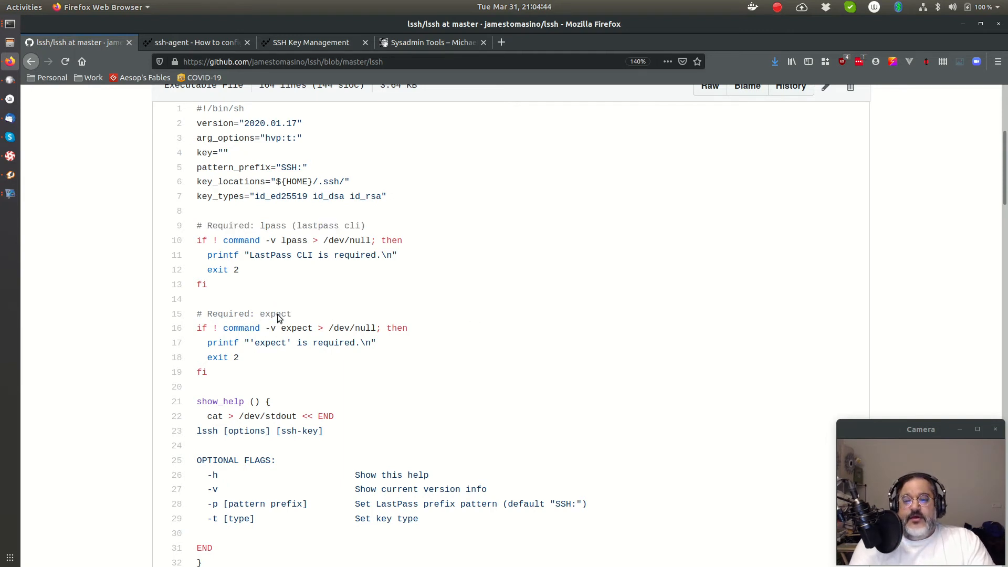
{"action": "double_click", "coordinate": [278, 313]}
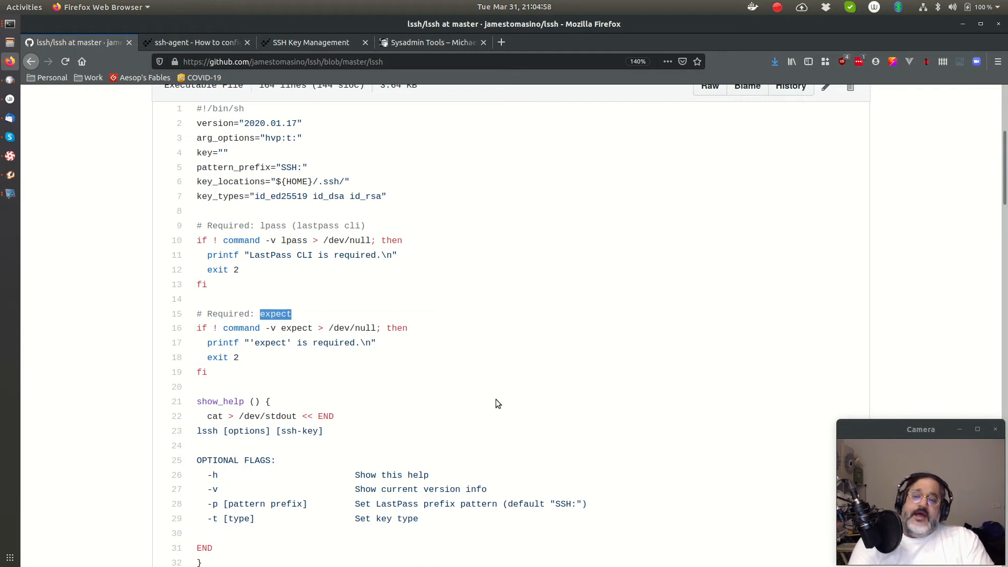
{"action": "scroll", "coordinate": [542, 319], "scroll_direction": "down", "scroll_amount": 5}
{"action": "scroll", "coordinate": [541, 319], "scroll_direction": "down", "scroll_amount": 4}
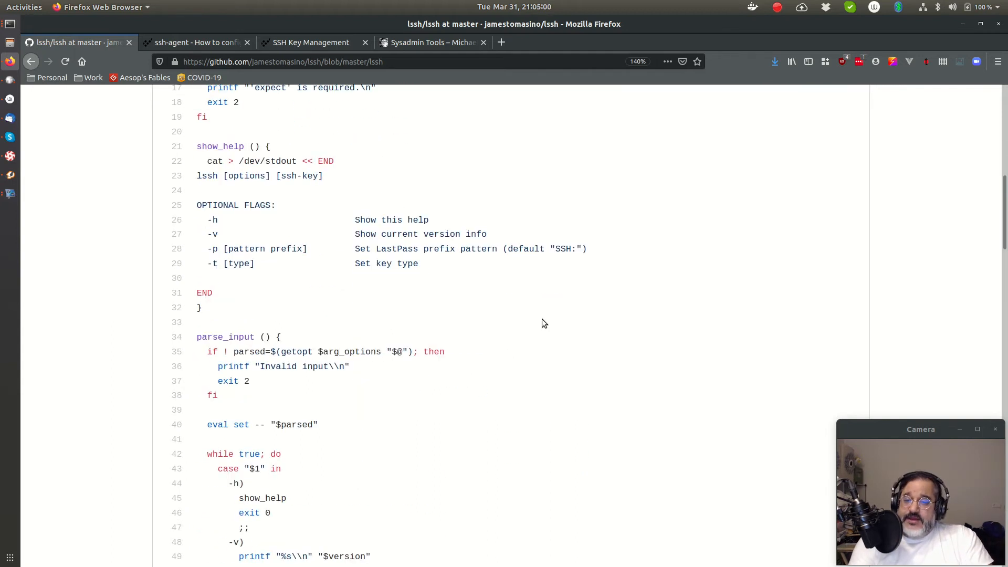
{"action": "scroll", "coordinate": [542, 319], "scroll_direction": "down", "scroll_amount": 4}
{"action": "scroll", "coordinate": [543, 307], "scroll_direction": "down", "scroll_amount": 6}
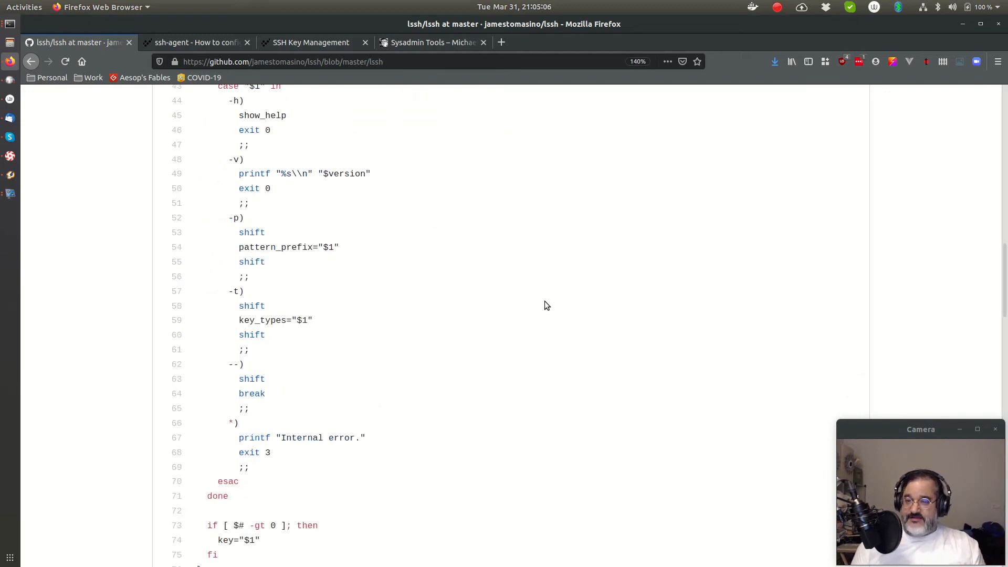
{"action": "key", "text": "ctrl+alt+Down"}
{"action": "key", "text": "ctrl+alt+Down"}
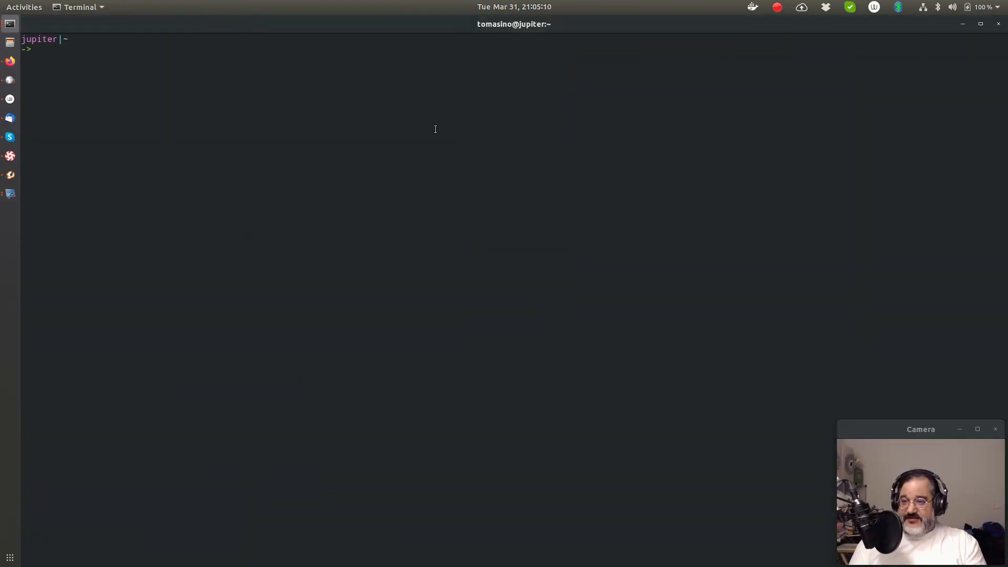
{"action": "type", "text": "lssh"}
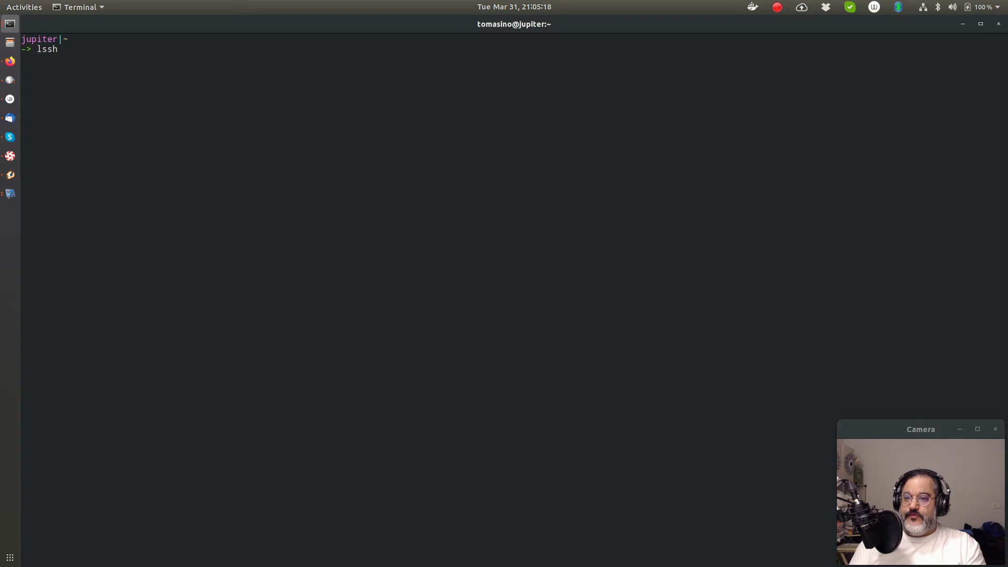
{"action": "type", "text": "cosmic.voya"}
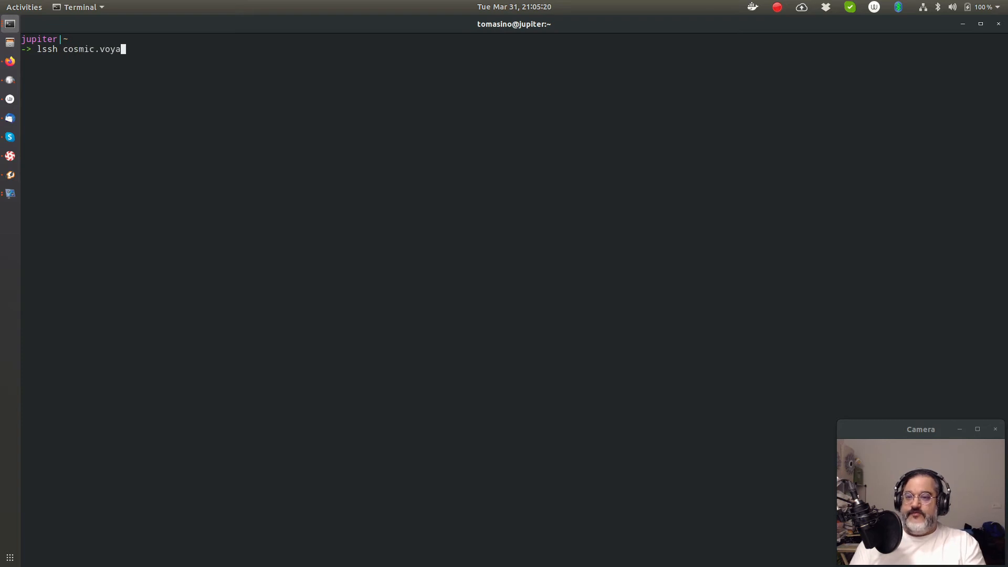
{"action": "type", "text": "ge"}
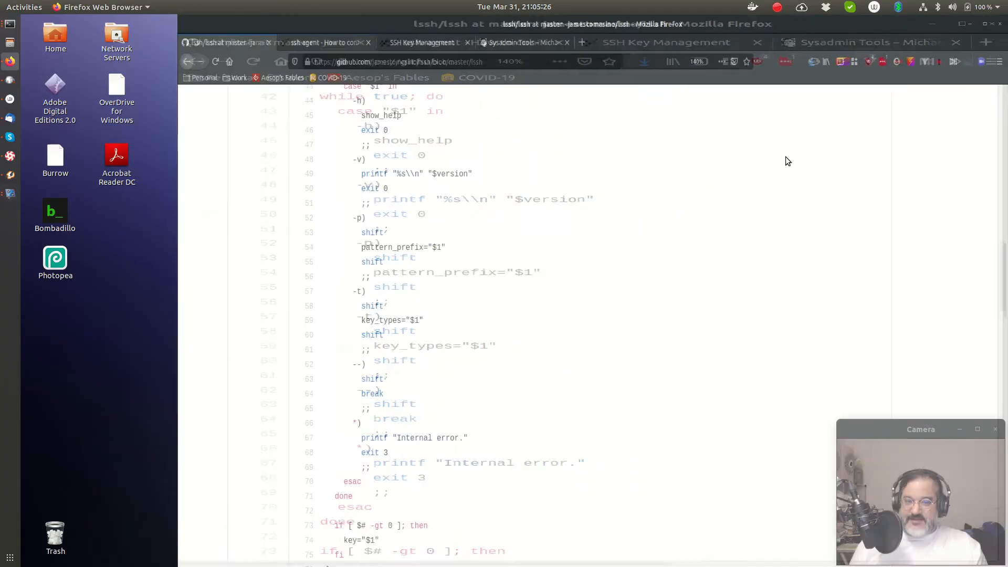
{"action": "scroll", "coordinate": [441, 409], "scroll_direction": "up", "scroll_amount": 5}
{"action": "scroll", "coordinate": [465, 427], "scroll_direction": "up", "scroll_amount": 2}
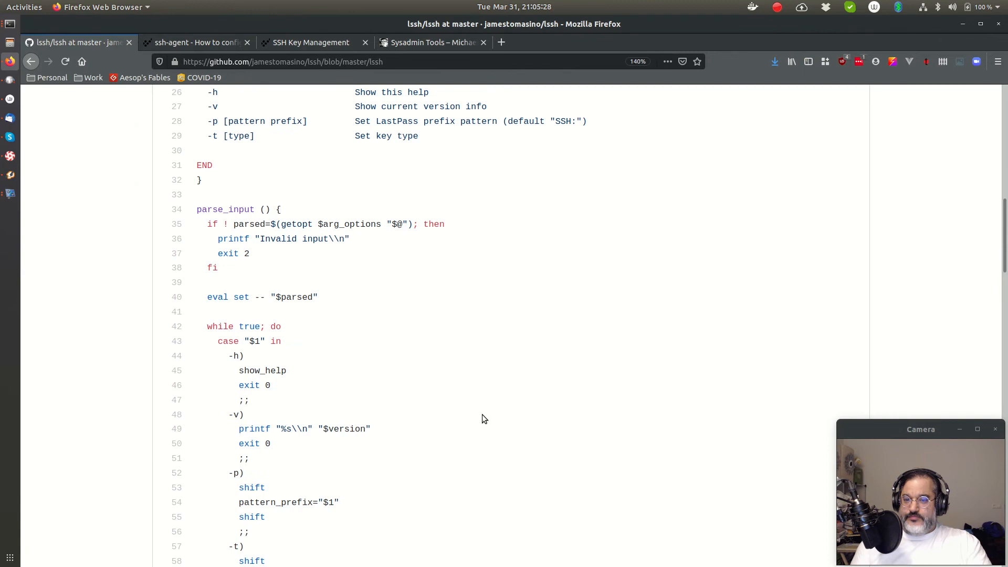
{"action": "scroll", "coordinate": [466, 383], "scroll_direction": "up", "scroll_amount": 3}
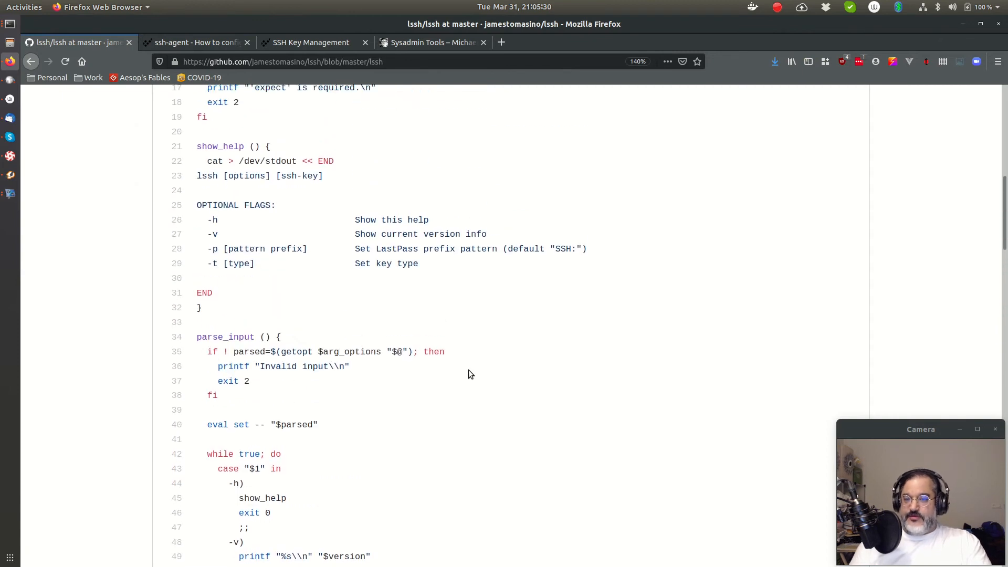
{"action": "scroll", "coordinate": [466, 358], "scroll_direction": "up", "scroll_amount": 5}
{"action": "scroll", "coordinate": [496, 380], "scroll_direction": "up", "scroll_amount": 5}
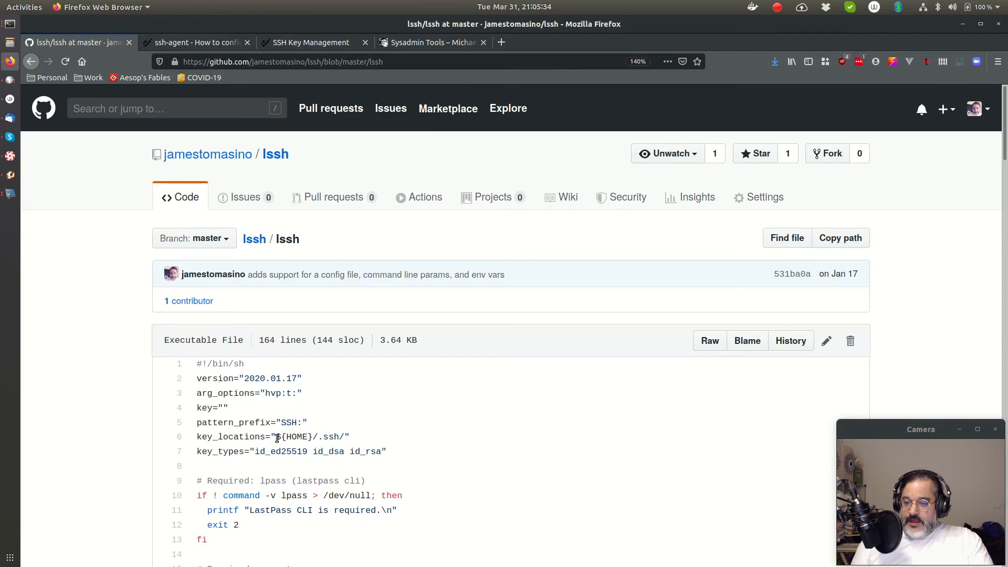
{"action": "left_click_drag", "start_coordinate": [276, 436], "coordinate": [349, 438]}
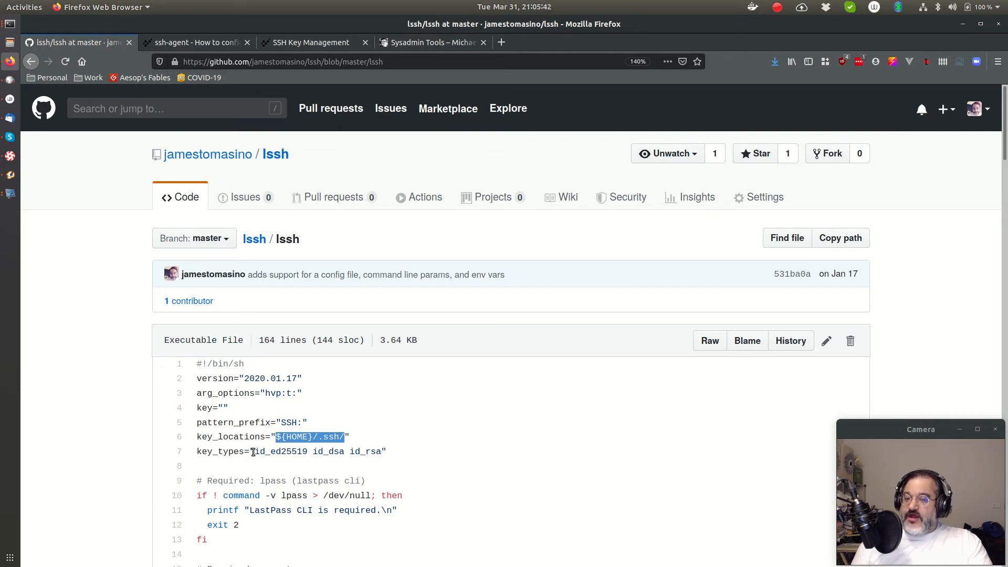
{"action": "left_click_drag", "start_coordinate": [255, 451], "coordinate": [385, 450]}
{"action": "left_click", "coordinate": [453, 454]}
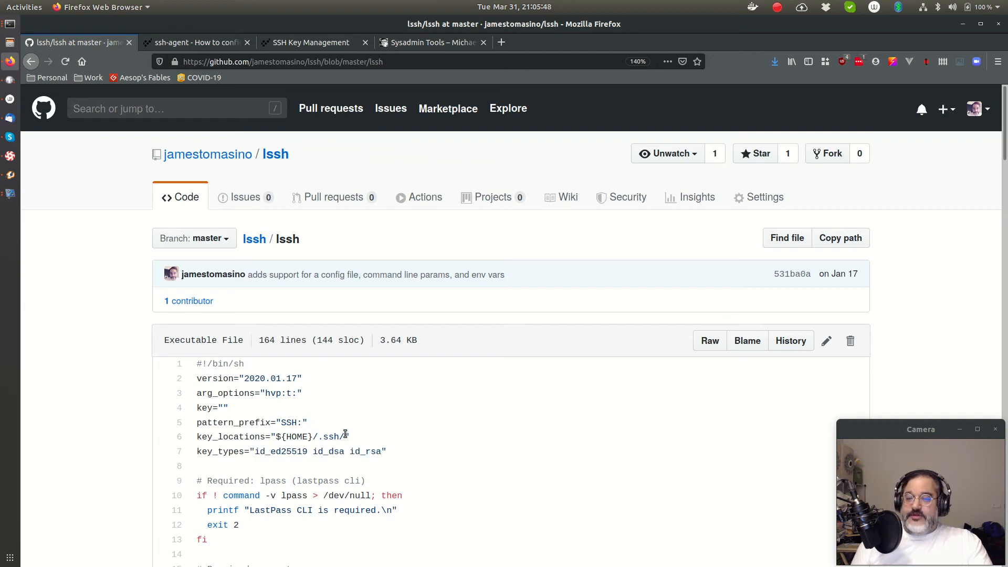
{"action": "left_click_drag", "start_coordinate": [346, 436], "coordinate": [274, 437]}
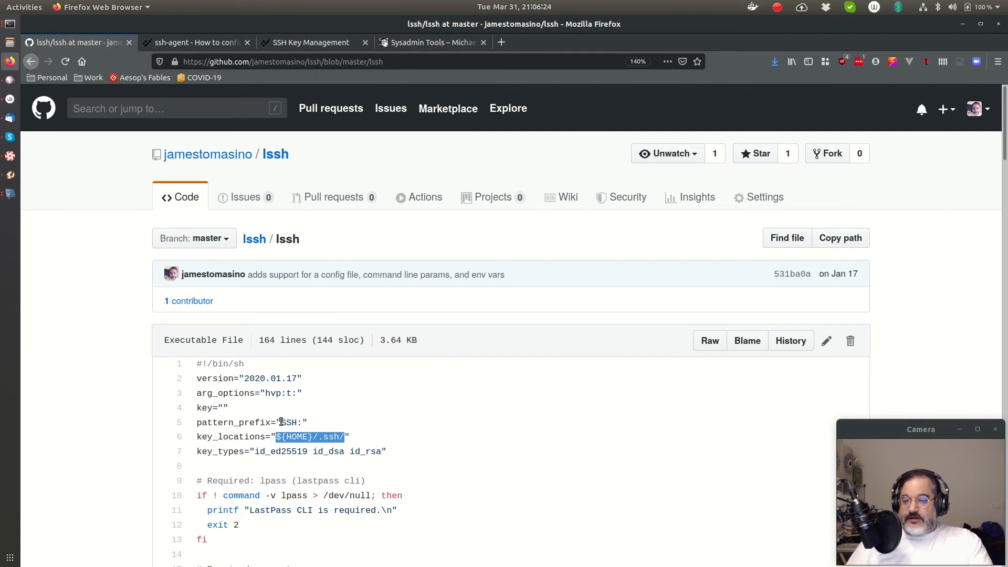
Highlight the default 'SSH:' pattern_prefix value on line 5 of the lssh script.
{"action": "left_click_drag", "start_coordinate": [281, 422], "coordinate": [302, 422]}
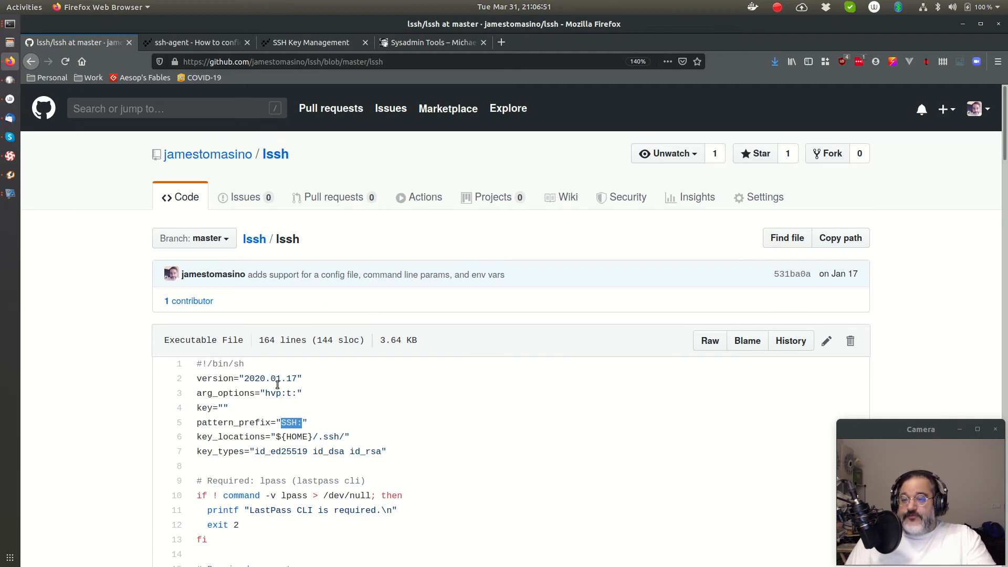
Run lssh cosmic.voyage in the terminal and submit the LastPass master password.
{"action": "left_click", "coordinate": [467, 456]}
{"action": "key", "text": "ctrl+alt+Down"}
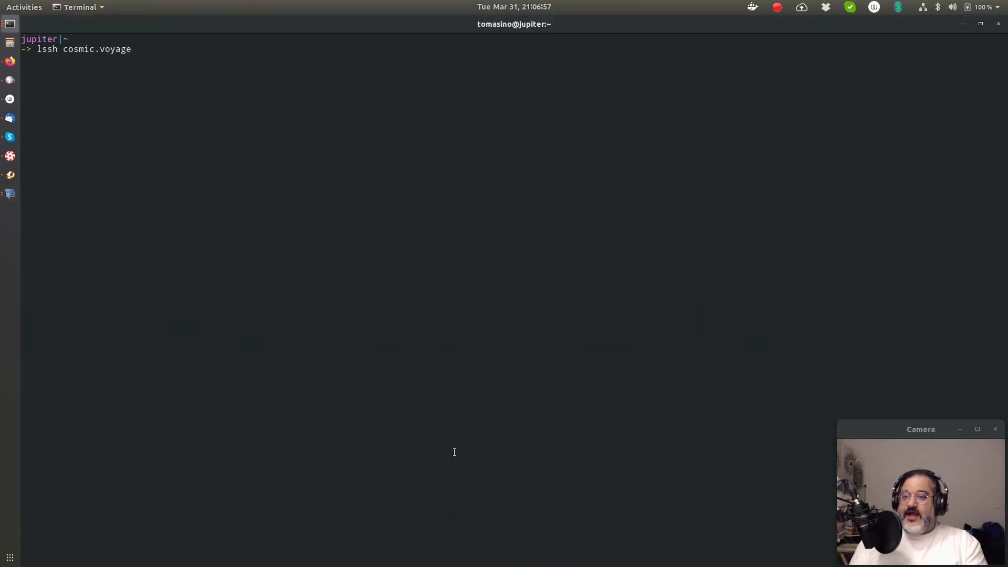
{"action": "key", "text": "Return"}
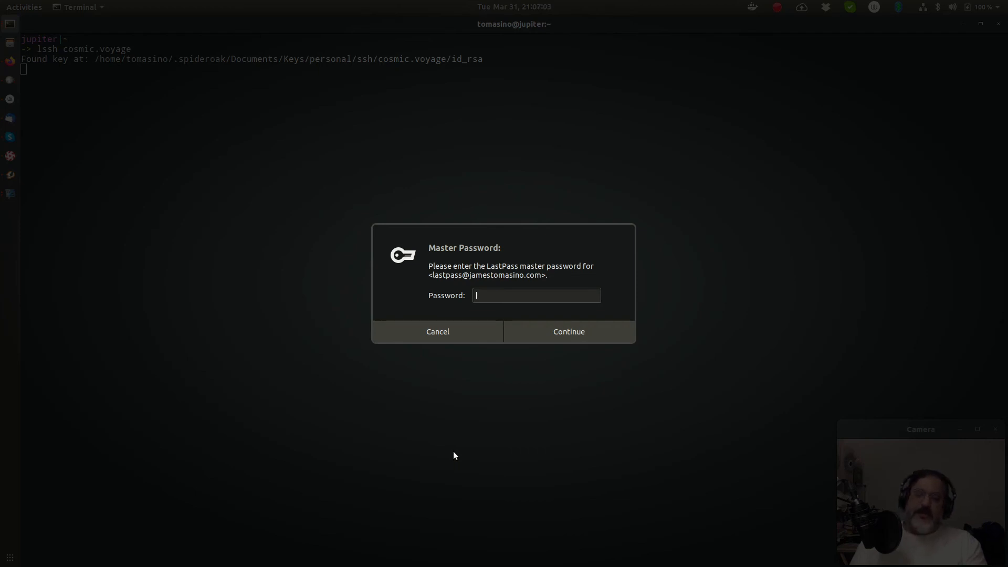
{"action": "type", "text": "******************"}
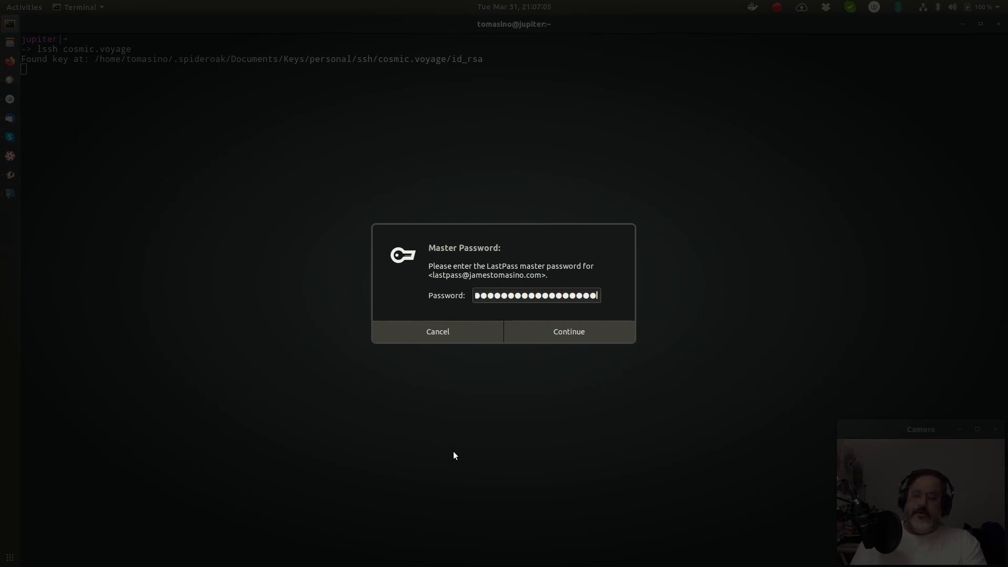
{"action": "key", "text": "Return"}
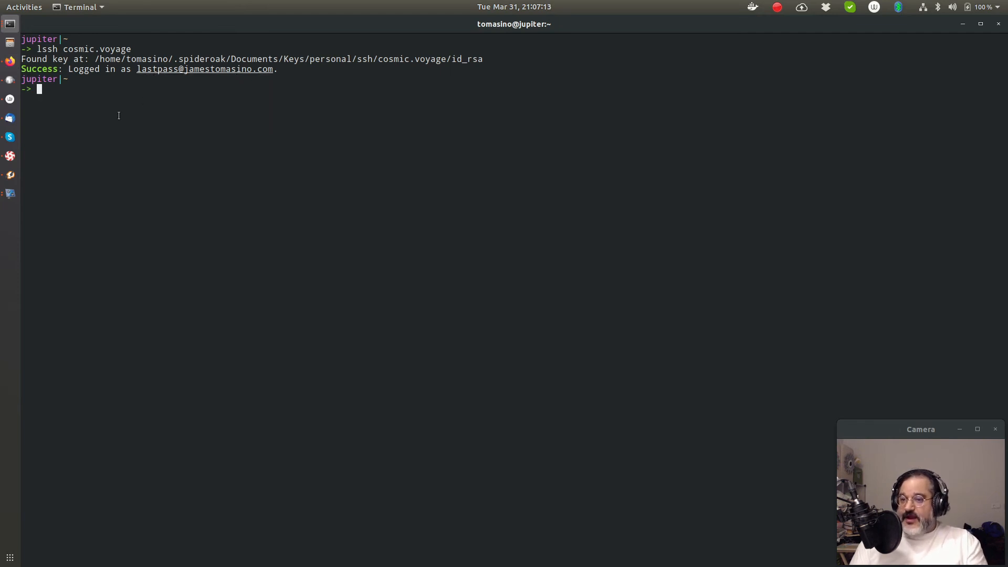
{"action": "type", "text": "ssh "}
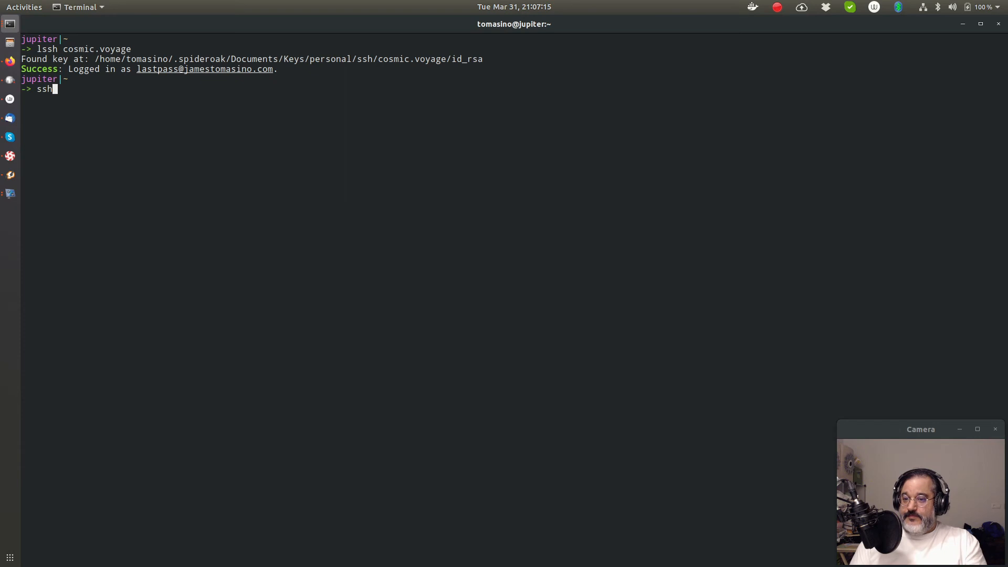
{"action": "type", "text": "cosmic.vo"}
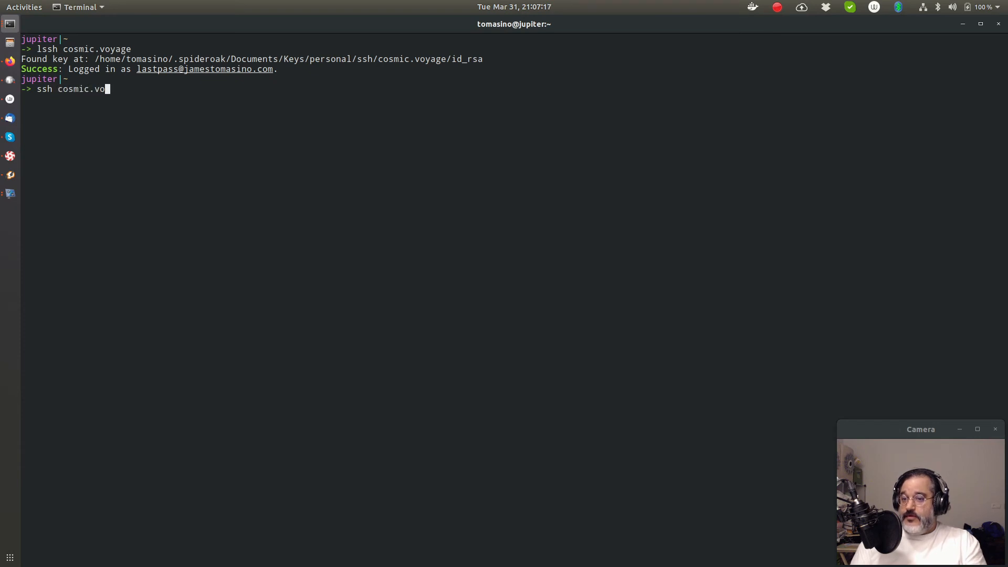
{"action": "type", "text": "yage"}
Run ssh cosmic.voyage to log into the server, then return to the browser workspace.
{"action": "key", "text": "Return"}
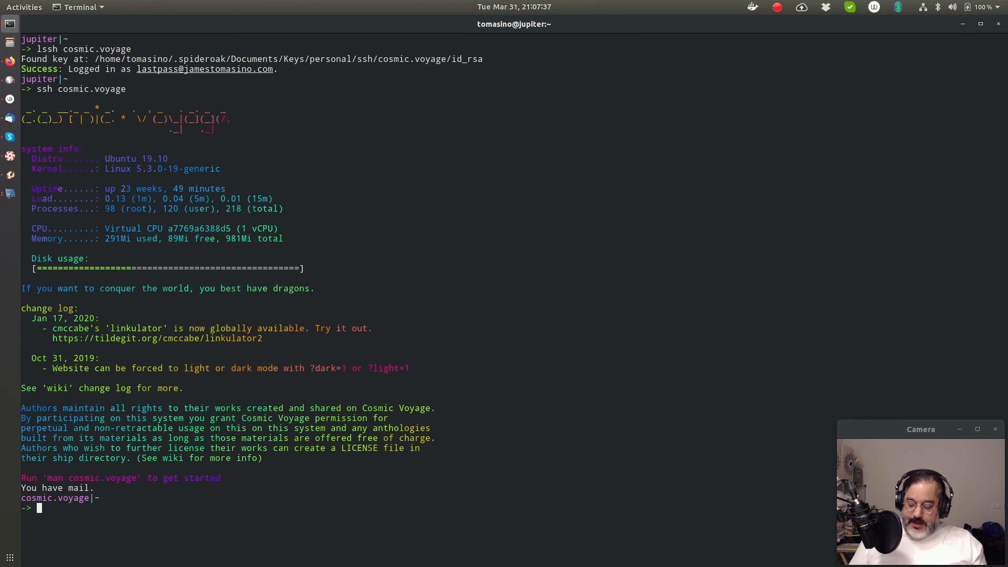
{"action": "key", "text": "ctrl+alt+Down"}
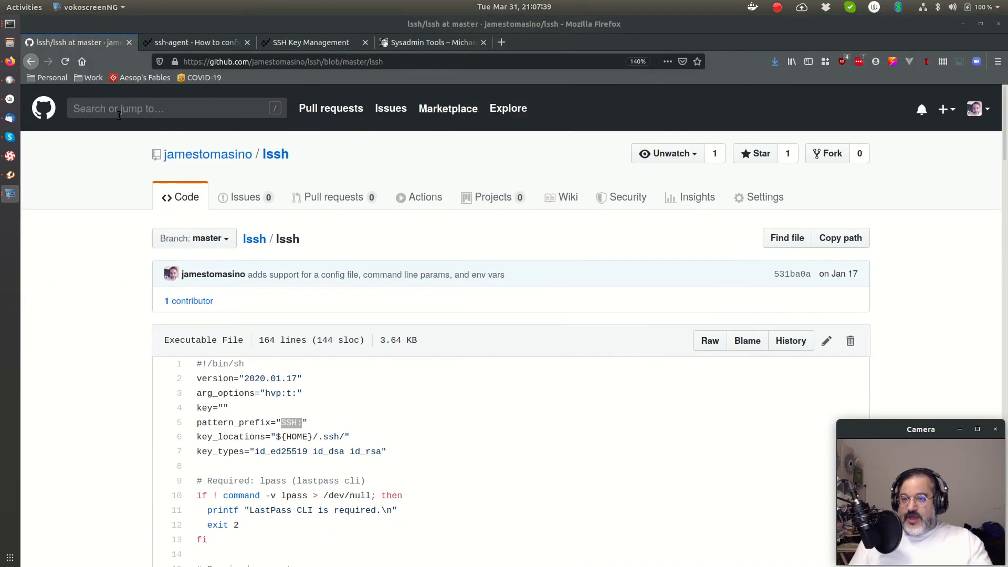
Switch to the ssh.com SSH Key Management article tab.
{"action": "left_click", "coordinate": [311, 42]}
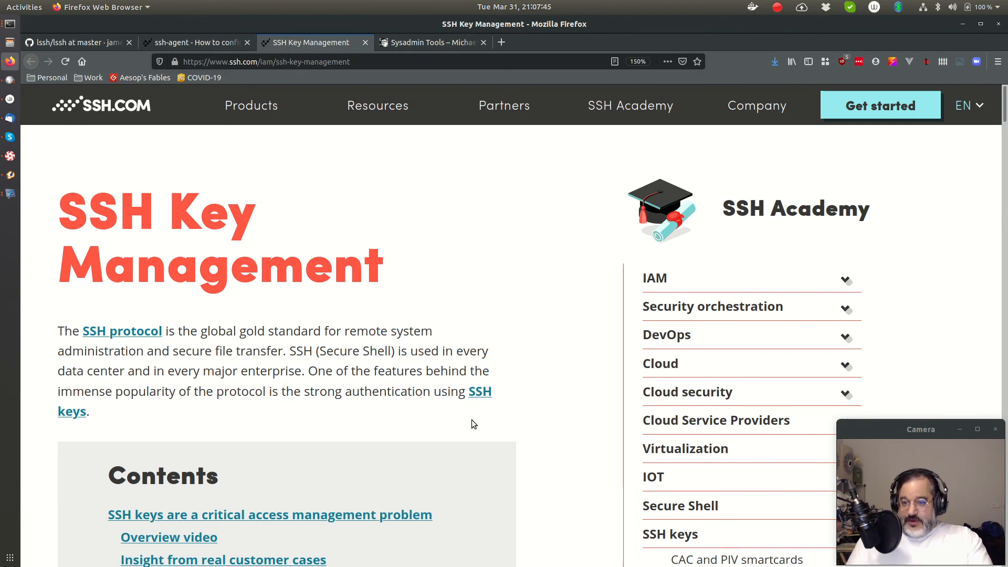
{"action": "scroll", "coordinate": [522, 339], "scroll_direction": "down", "scroll_amount": 5}
{"action": "scroll", "coordinate": [521, 339], "scroll_direction": "down", "scroll_amount": 5}
{"action": "scroll", "coordinate": [523, 339], "scroll_direction": "down", "scroll_amount": 2}
{"action": "scroll", "coordinate": [522, 339], "scroll_direction": "down", "scroll_amount": 3}
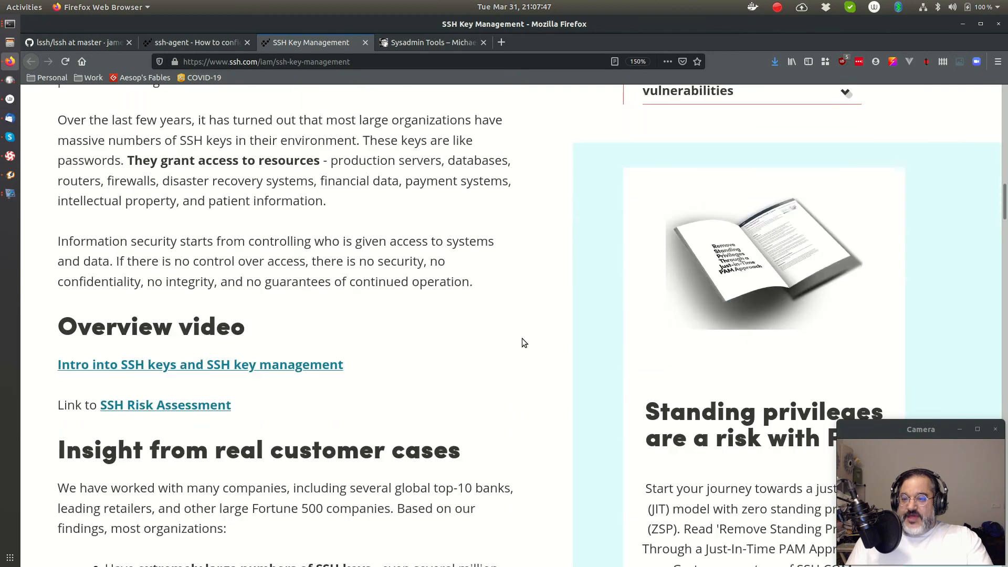
{"action": "scroll", "coordinate": [522, 342], "scroll_direction": "down", "scroll_amount": 3}
{"action": "scroll", "coordinate": [530, 348], "scroll_direction": "down", "scroll_amount": 3}
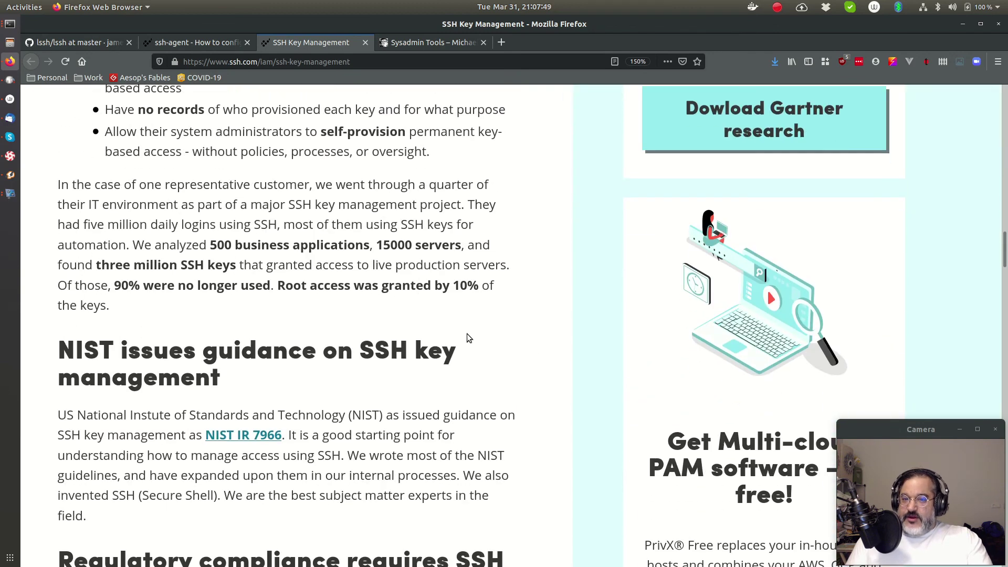
Open the mwl.io Sysadmin Tools tab featuring the SSH Mastery book.
{"action": "left_click", "coordinate": [449, 43]}
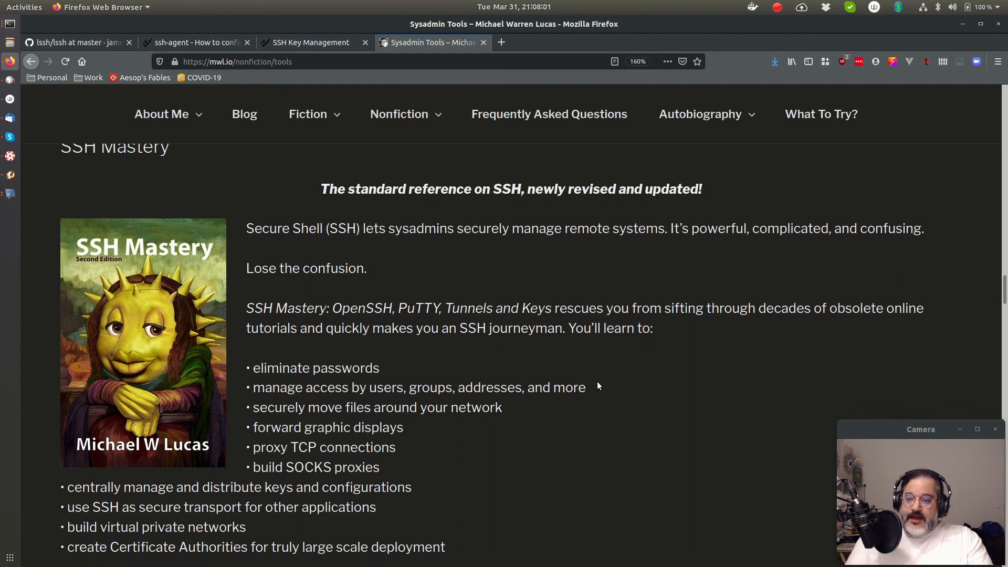
{"action": "scroll", "coordinate": [596, 382], "scroll_direction": "down", "scroll_amount": 3}
{"action": "scroll", "coordinate": [598, 380], "scroll_direction": "up", "scroll_amount": 3}
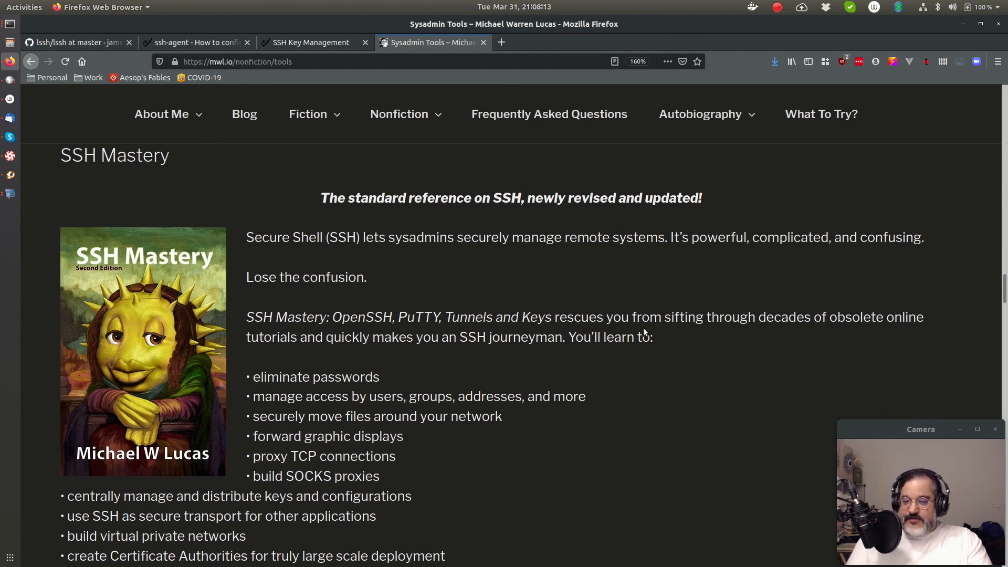
{"action": "scroll", "coordinate": [643, 328], "scroll_direction": "down", "scroll_amount": 3}
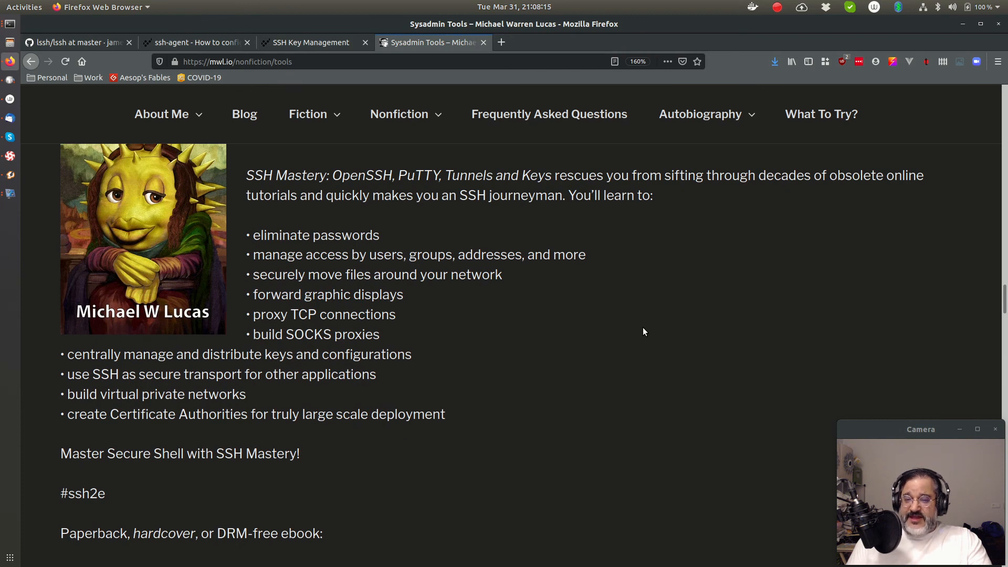
{"action": "scroll", "coordinate": [643, 327], "scroll_direction": "up", "scroll_amount": 3}
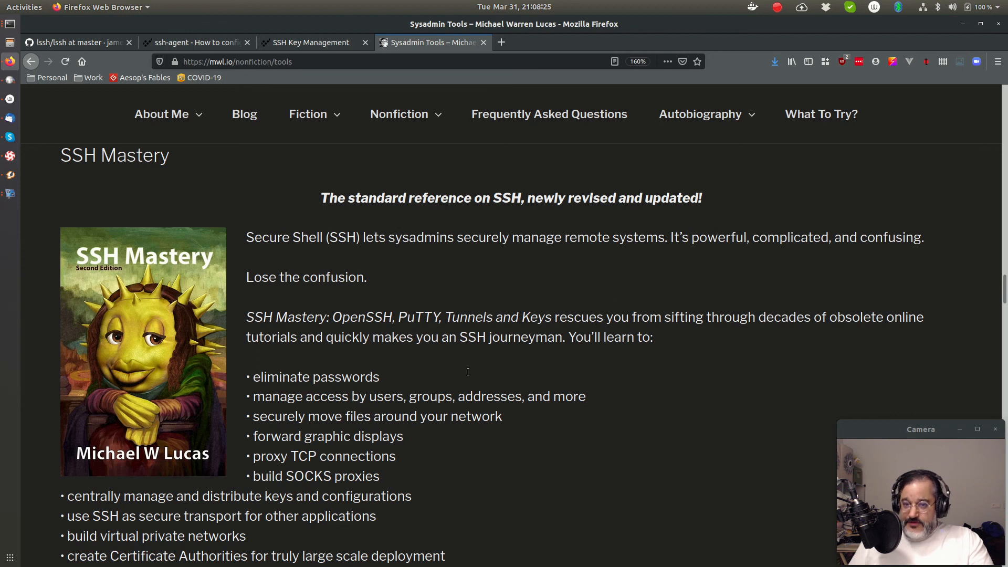
Return to the lssh repository front page and highlight id_ed25519 under the README's -t key type option.
{"action": "left_click", "coordinate": [310, 42]}
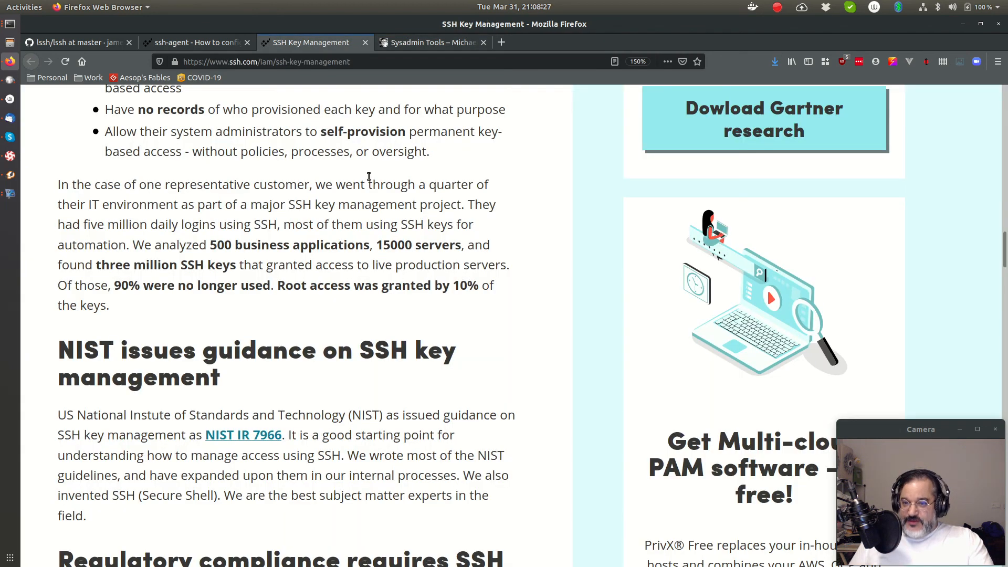
{"action": "left_click", "coordinate": [78, 42]}
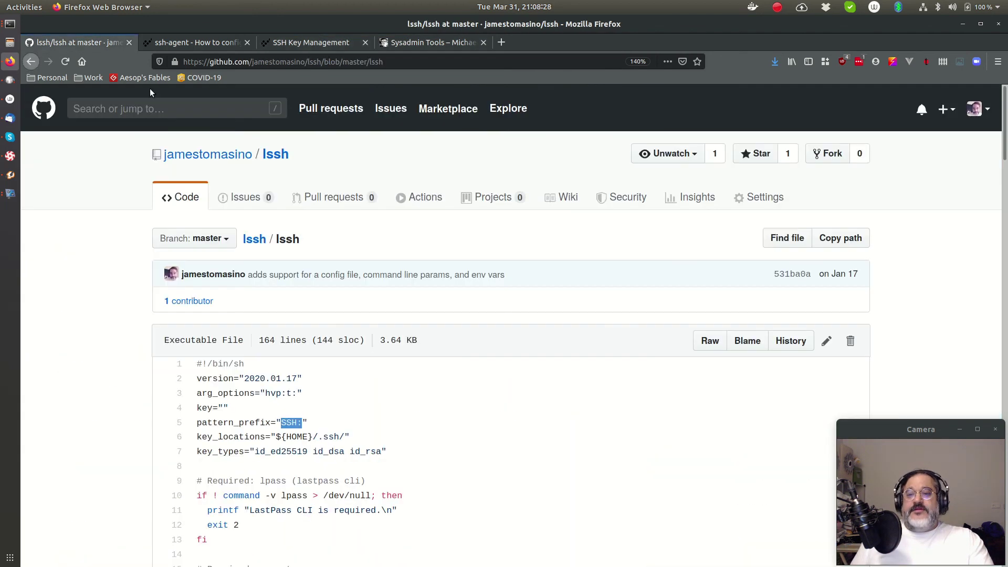
{"action": "left_click", "coordinate": [276, 154]}
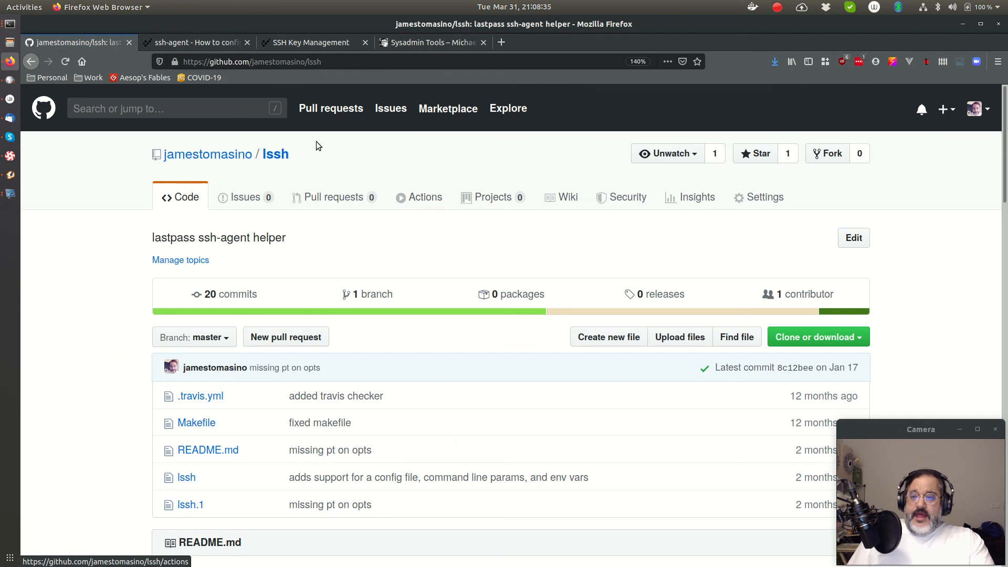
{"action": "scroll", "coordinate": [394, 339], "scroll_direction": "down", "scroll_amount": 10}
{"action": "scroll", "coordinate": [394, 340], "scroll_direction": "down", "scroll_amount": 2}
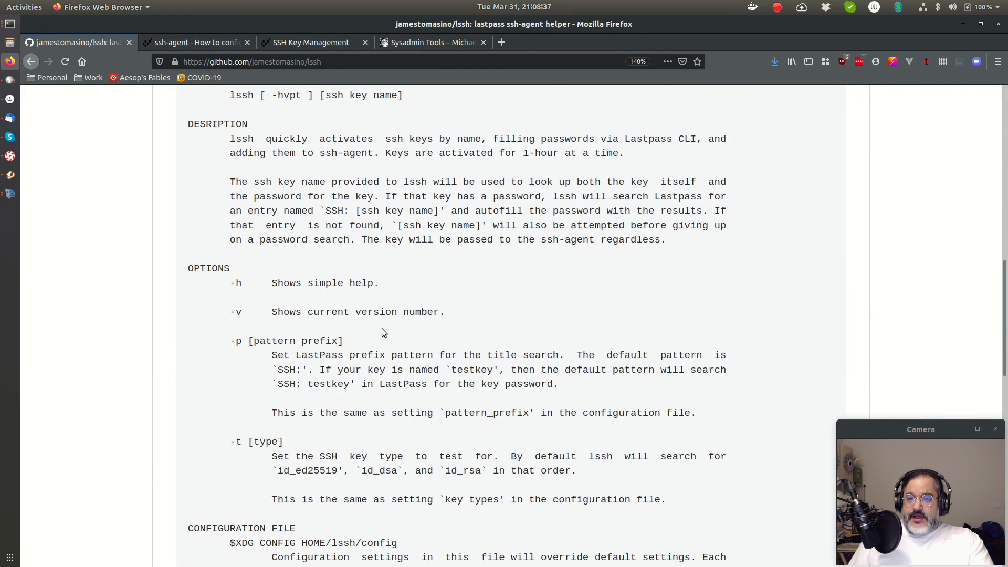
{"action": "scroll", "coordinate": [393, 333], "scroll_direction": "down", "scroll_amount": 5}
{"action": "scroll", "coordinate": [392, 333], "scroll_direction": "down", "scroll_amount": 4}
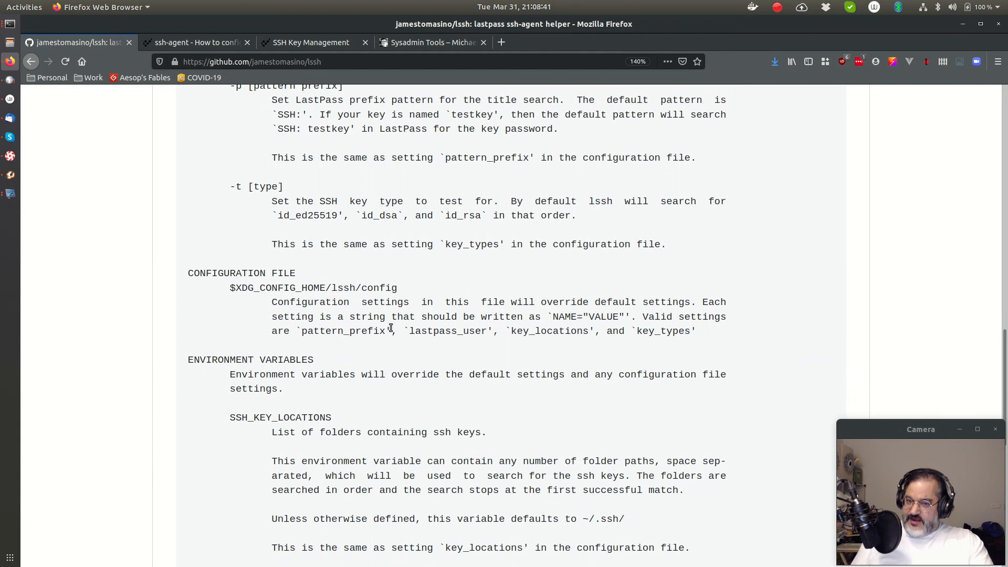
{"action": "double_click", "coordinate": [317, 215]}
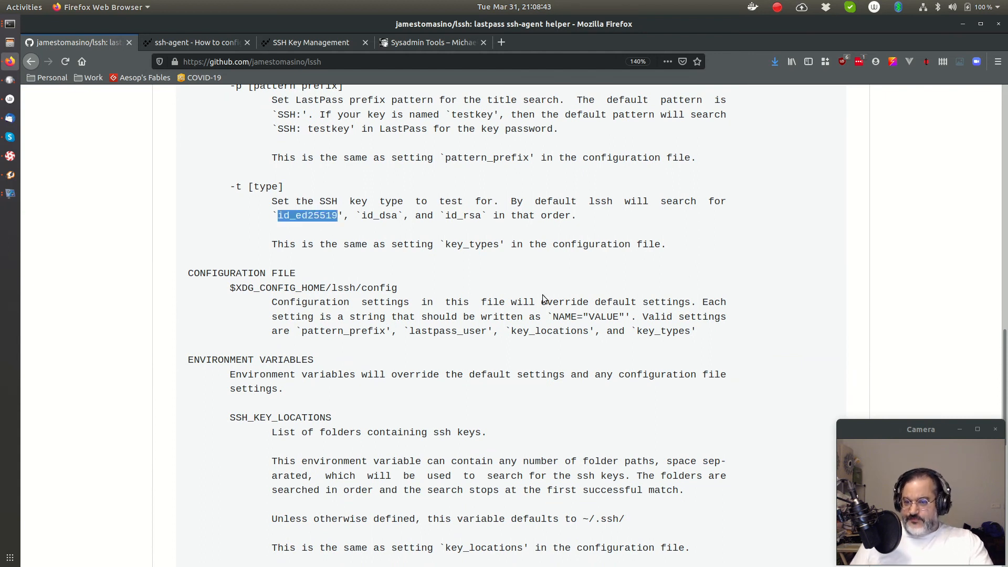